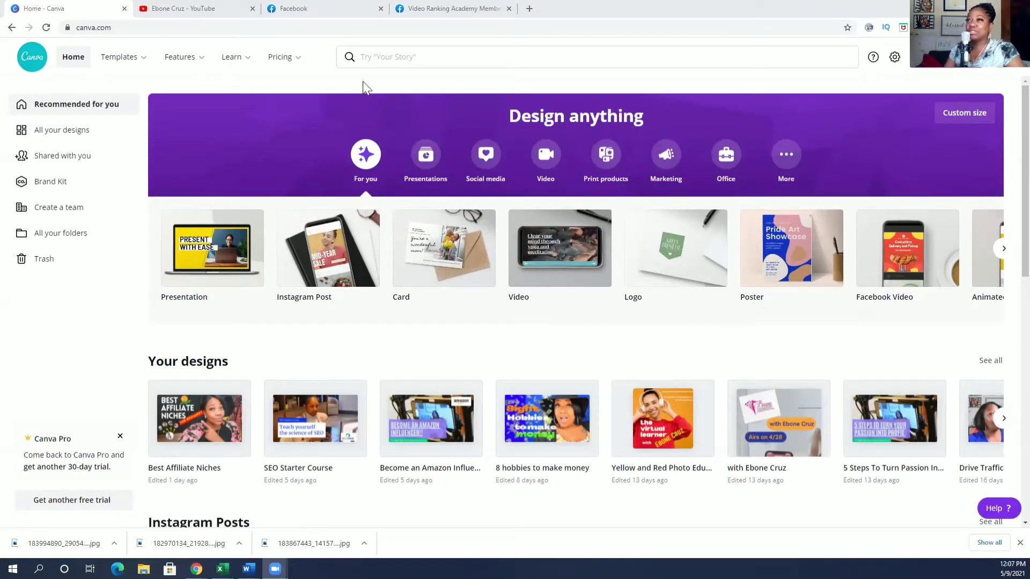
# Rerun the recent 'youtube thumbnail' search and scroll through the templates, ending back at the top.
pyautogui.click(379, 58)
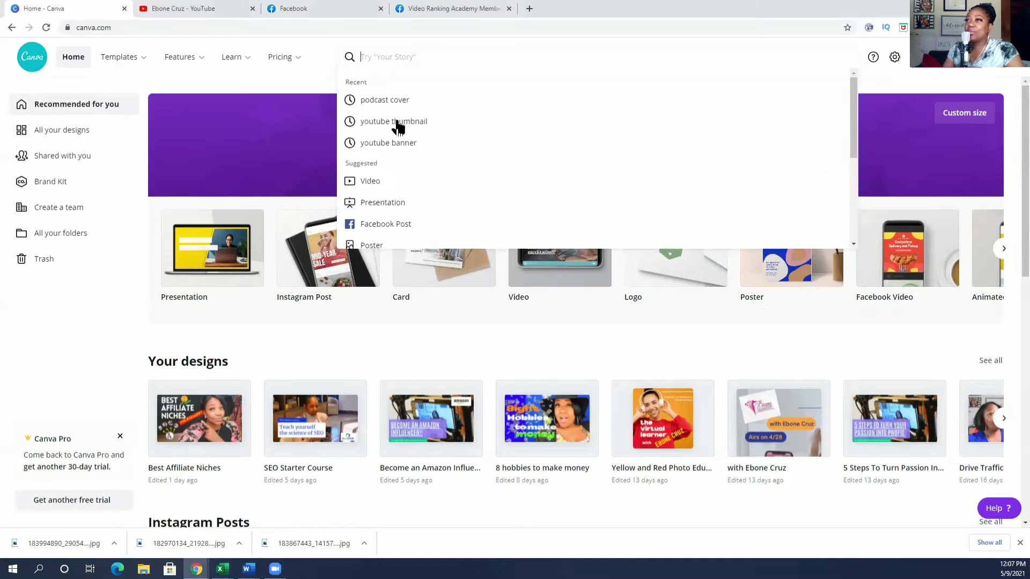
pyautogui.click(396, 122)
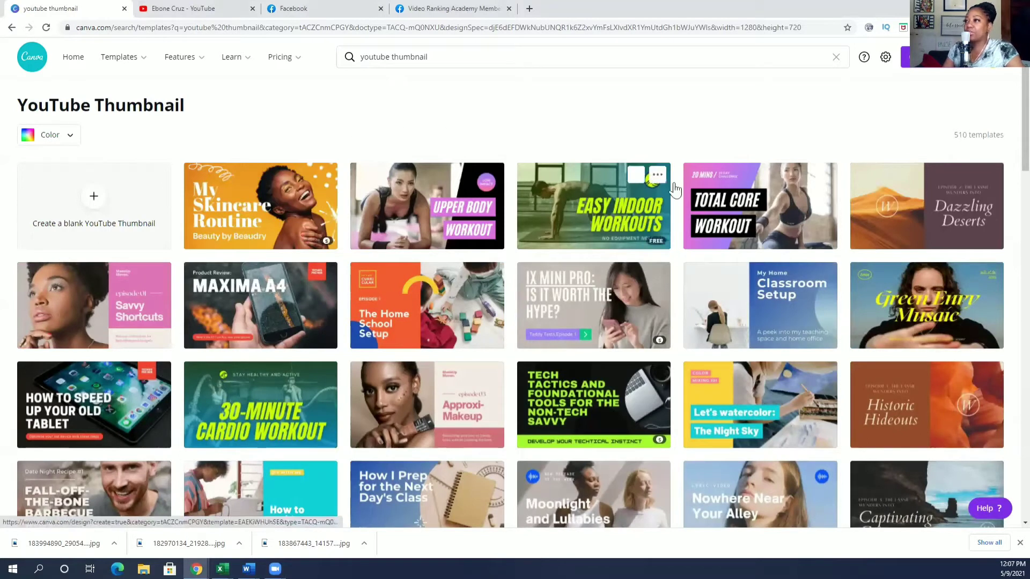
pyautogui.scroll(-3, 395, 245)
pyautogui.scroll(-10, 394, 245)
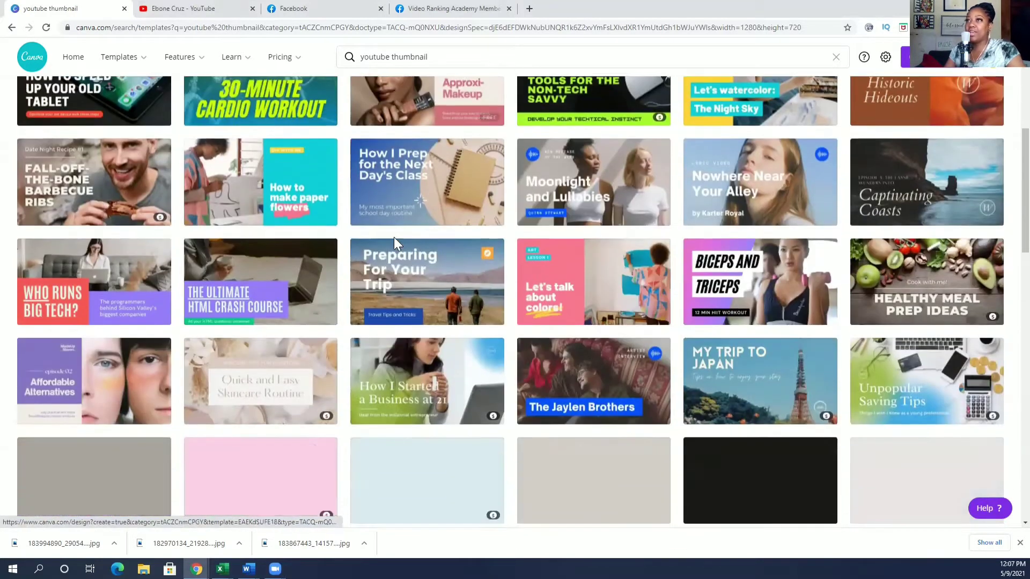
pyautogui.scroll(-8, 395, 245)
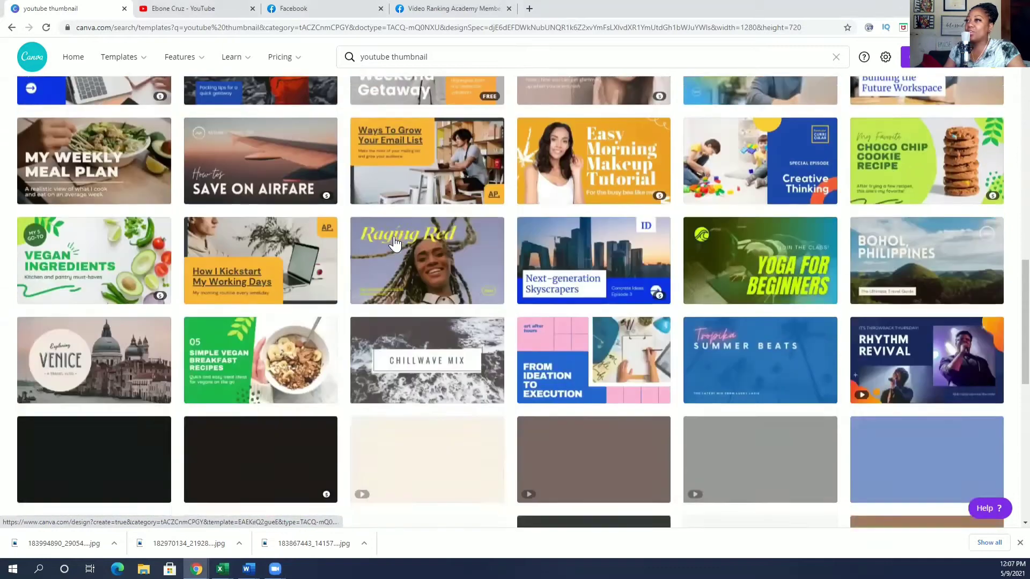
pyautogui.scroll(-1, 395, 246)
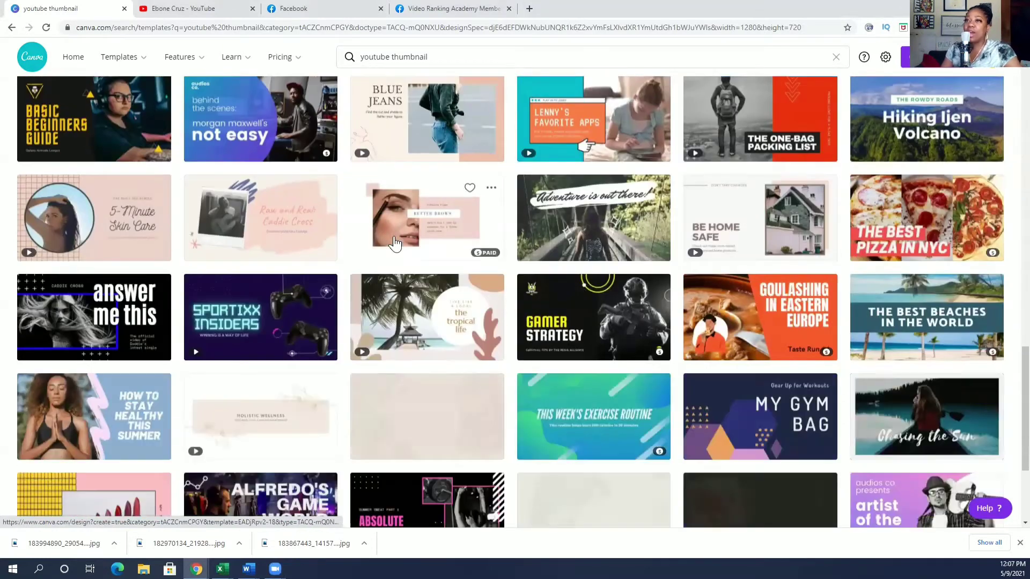
pyautogui.scroll(5, 394, 245)
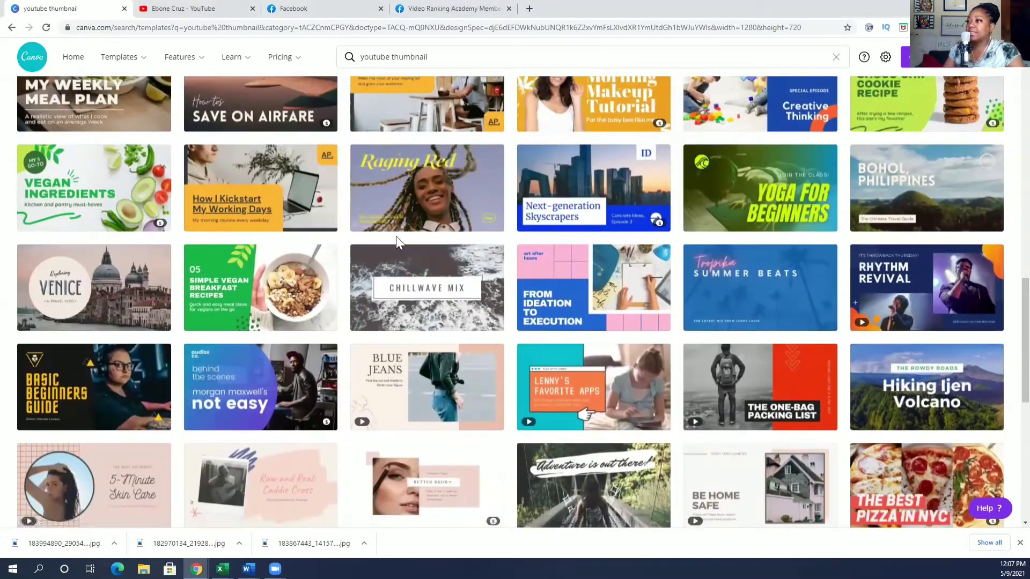
pyautogui.scroll(-2, 564, 243)
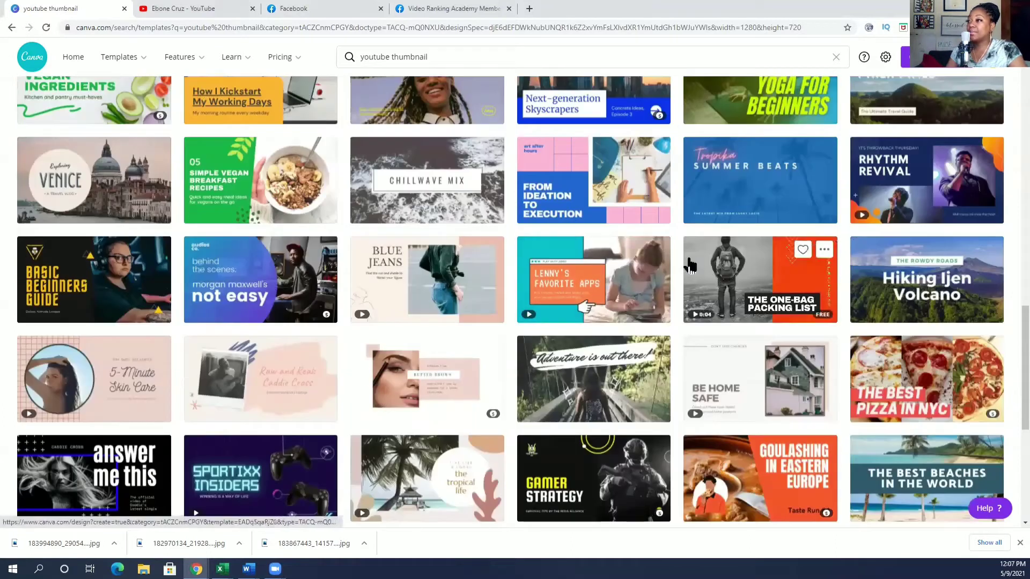
pyautogui.scroll(-2, 392, 261)
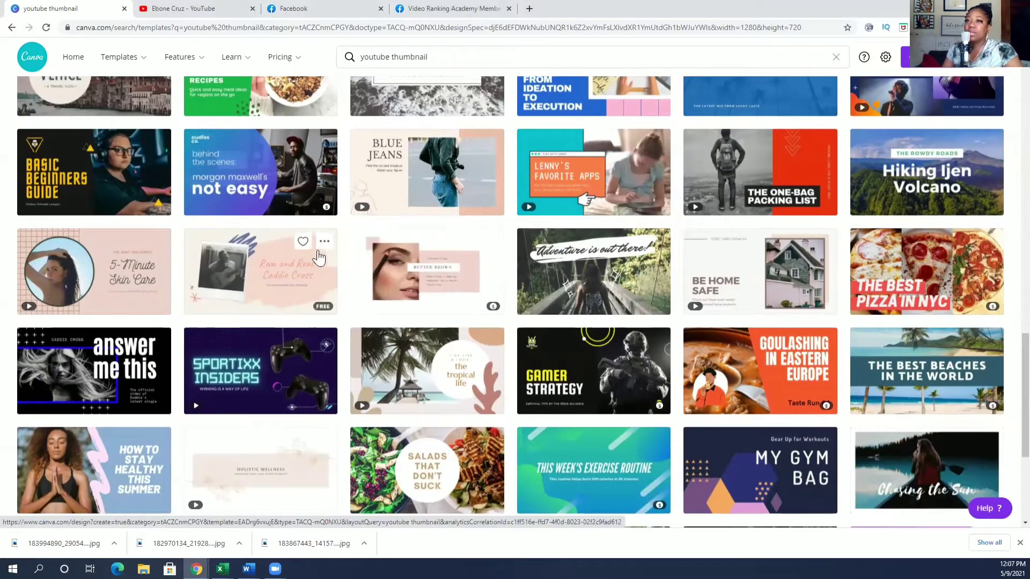
pyautogui.scroll(9, 504, 266)
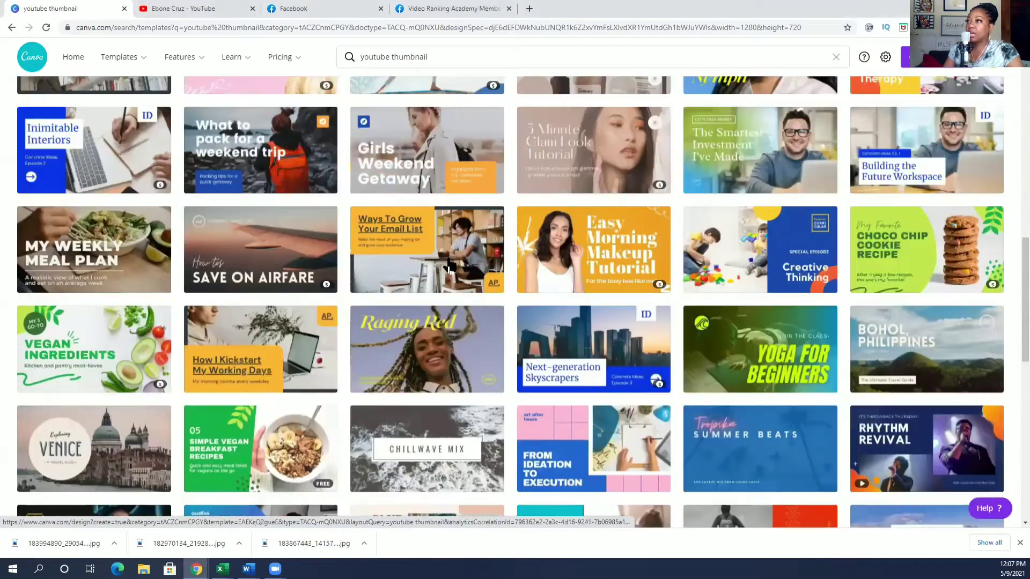
pyautogui.scroll(5, 502, 261)
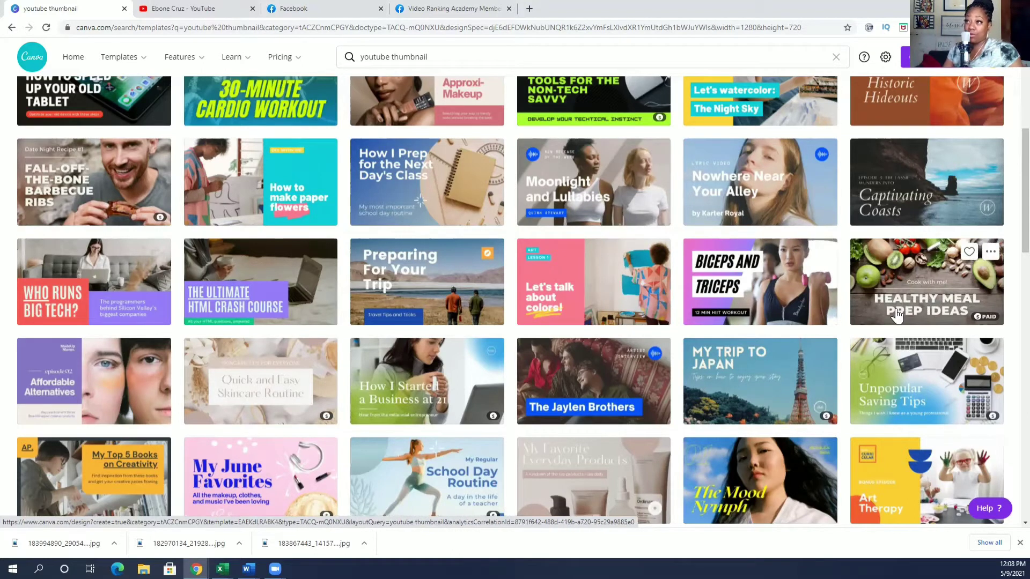
pyautogui.scroll(6, 632, 303)
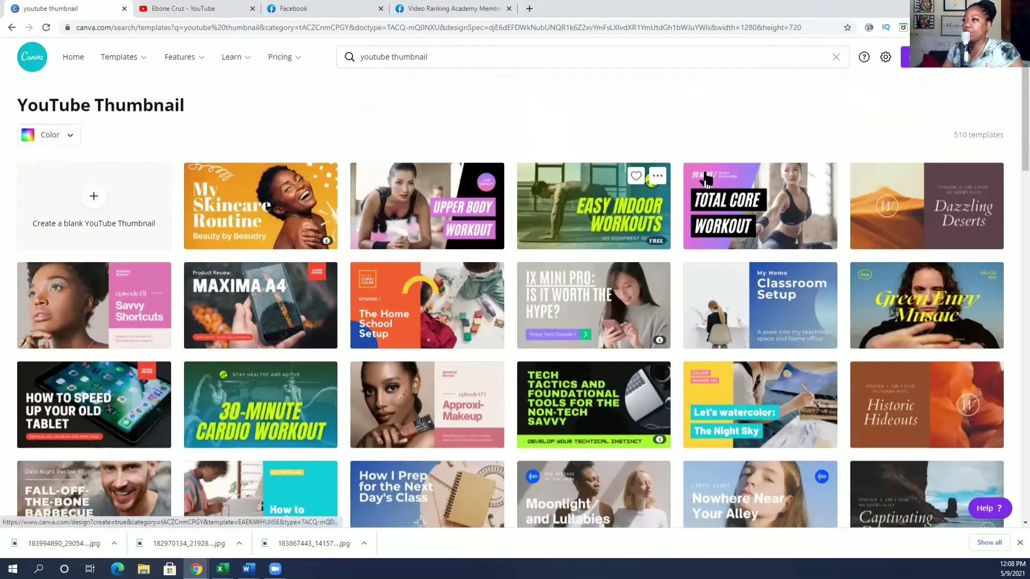
# Open the watercolor 'The Night Sky' template and search stock photos for 'girl laughing'.
pyautogui.click(751, 389)
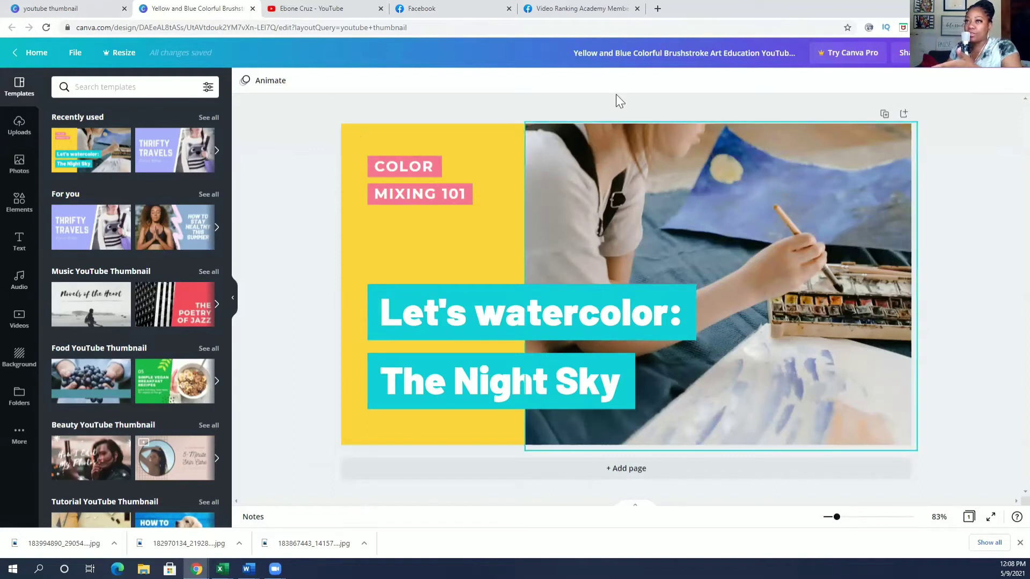
pyautogui.click(20, 166)
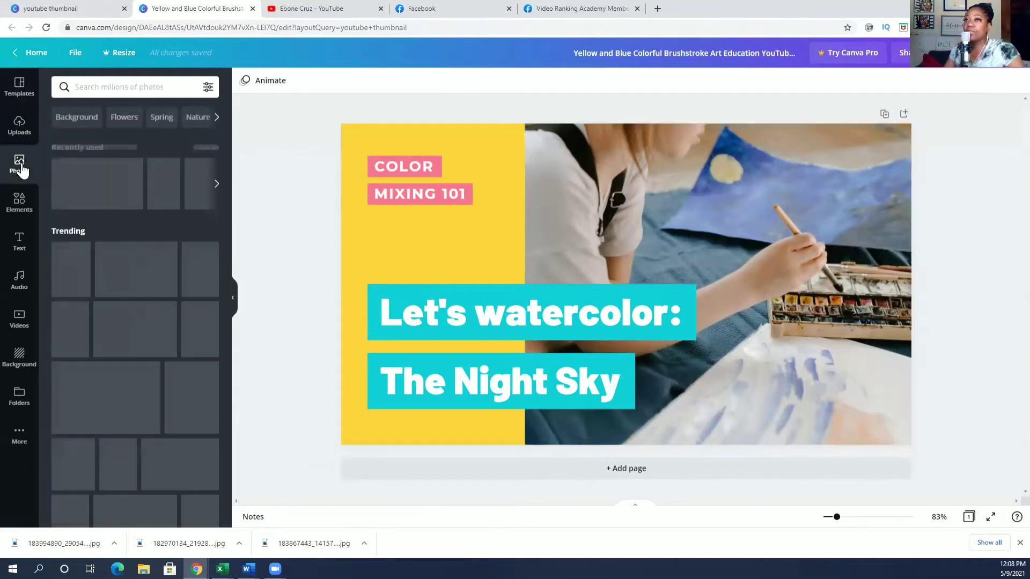
pyautogui.click(124, 86)
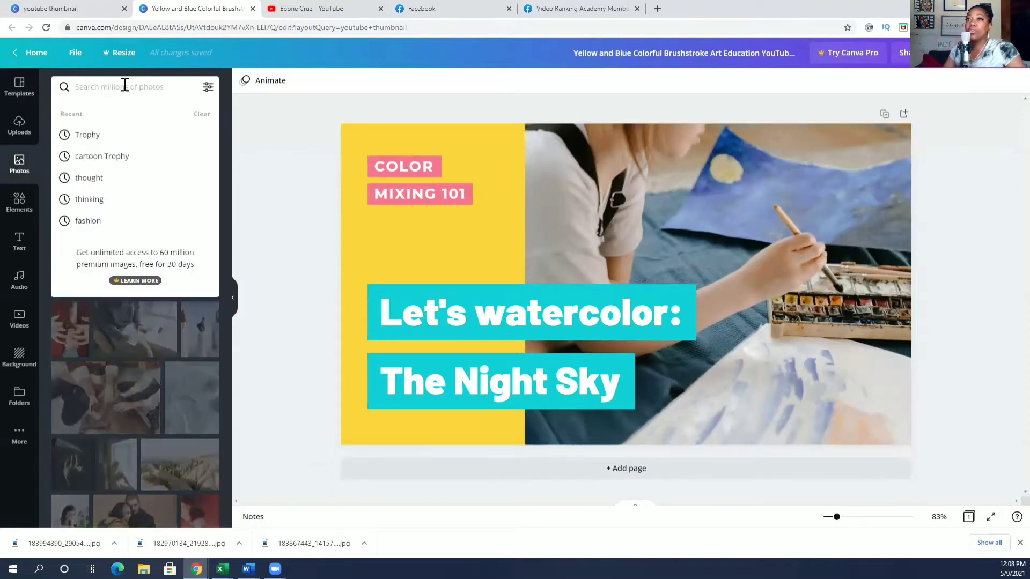
pyautogui.write('gi')
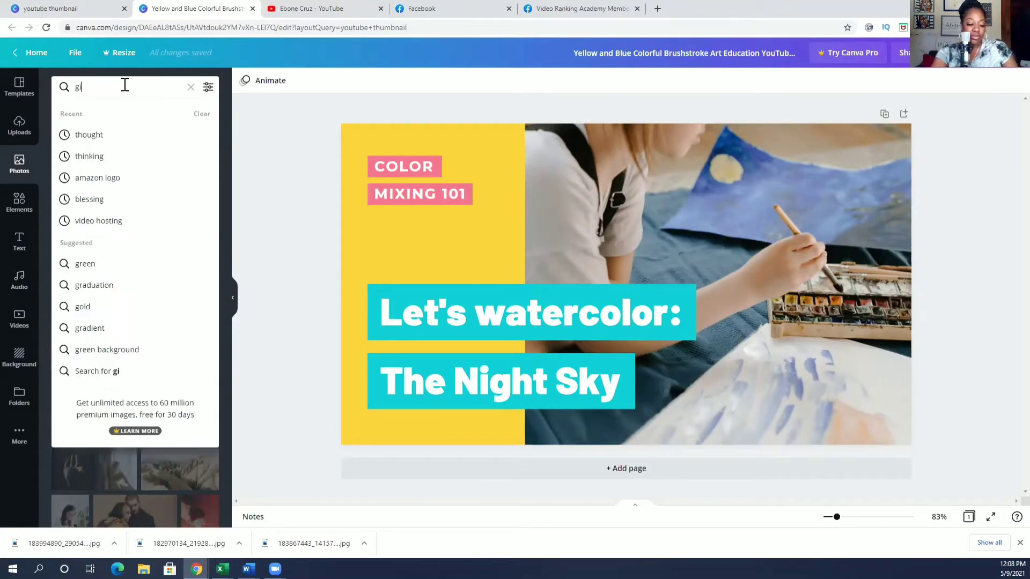
pyautogui.write('rl laughing')
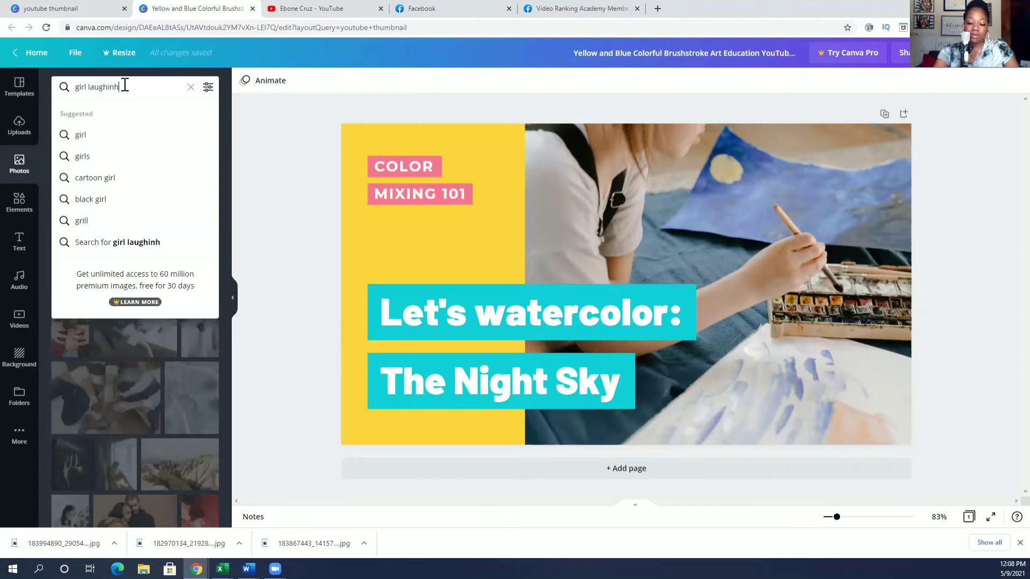
pyautogui.press('Return')
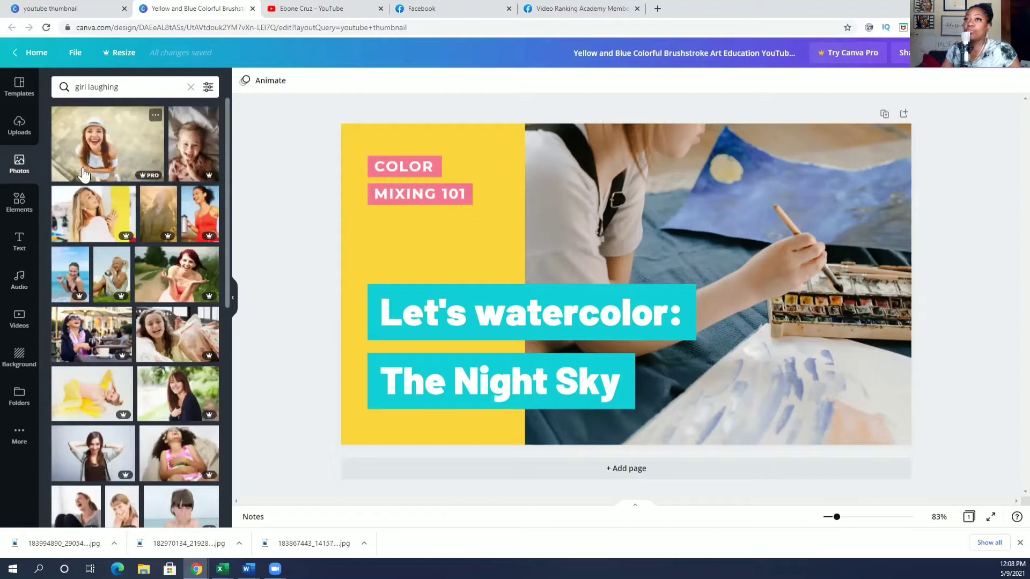
pyautogui.scroll(-3, 151, 197)
pyautogui.scroll(-10, 151, 199)
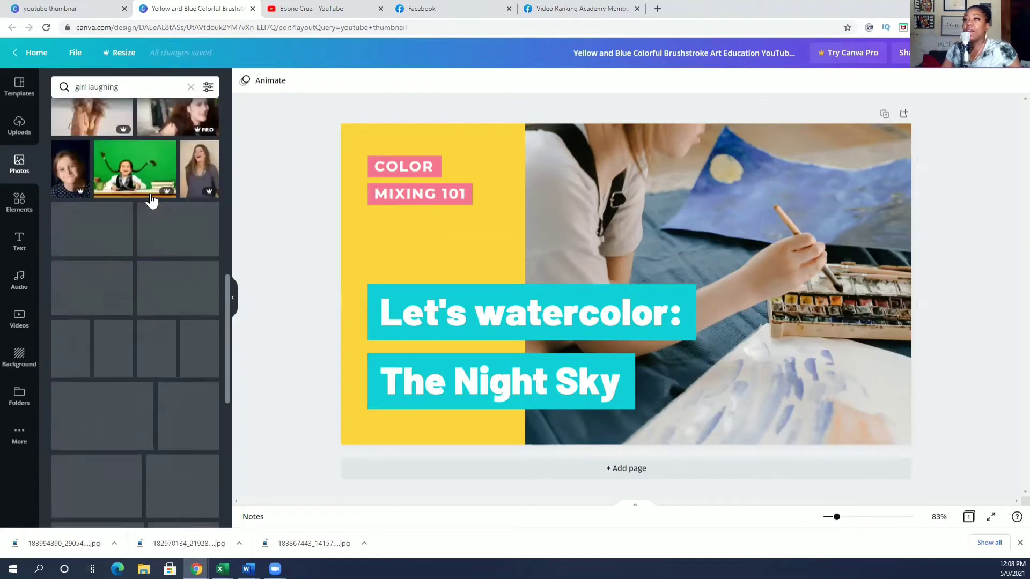
pyautogui.scroll(15, 158, 263)
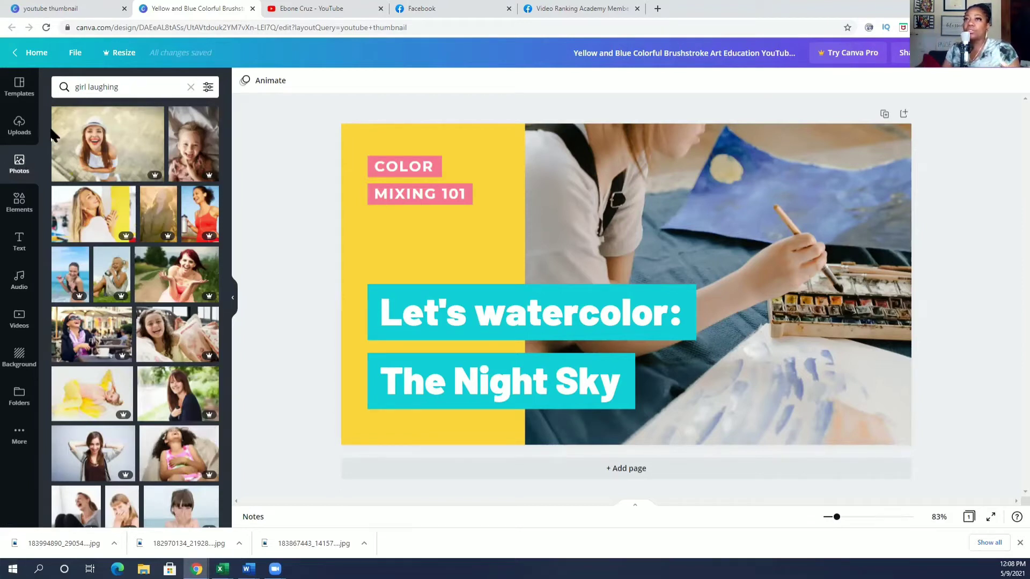
# Narrow the photo search to 'girl' and drop the smiling girl photo onto the image frame.
pyautogui.click(123, 87)
pyautogui.press('BackSpace')
pyautogui.press('BackSpace')
pyautogui.press('BackSpace')
pyautogui.press('BackSpace')
pyautogui.press('BackSpace')
pyautogui.press('BackSpace')
pyautogui.press('BackSpace')
pyautogui.press('BackSpace')
pyautogui.press('BackSpace')
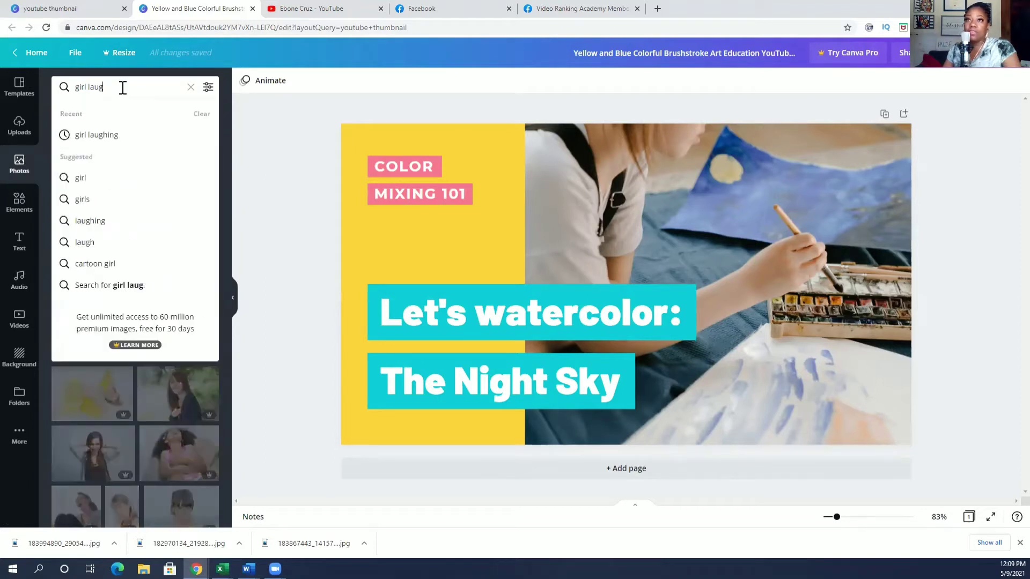
pyautogui.press('Return')
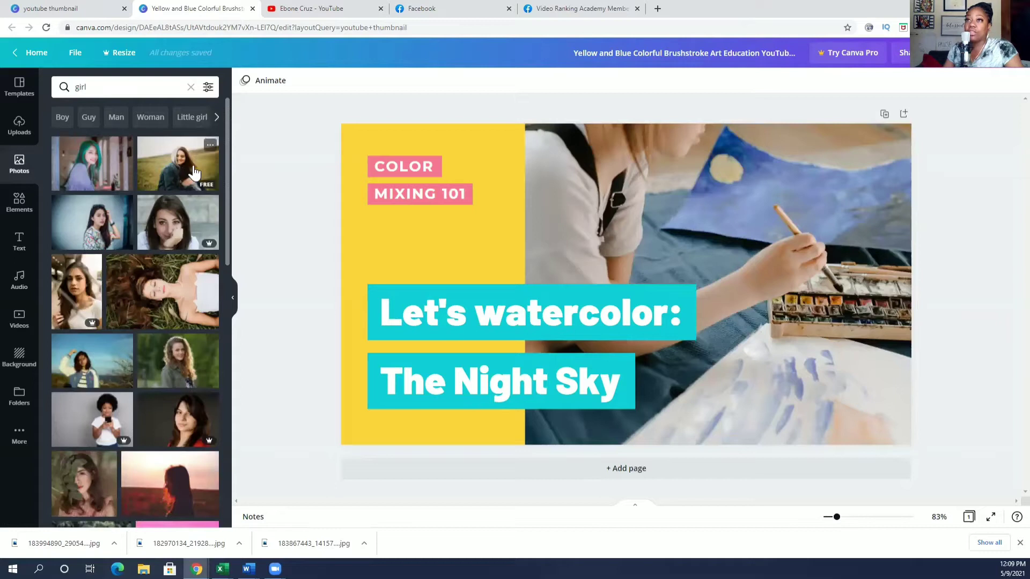
pyautogui.moveTo(177, 170); pyautogui.dragTo(564, 211)
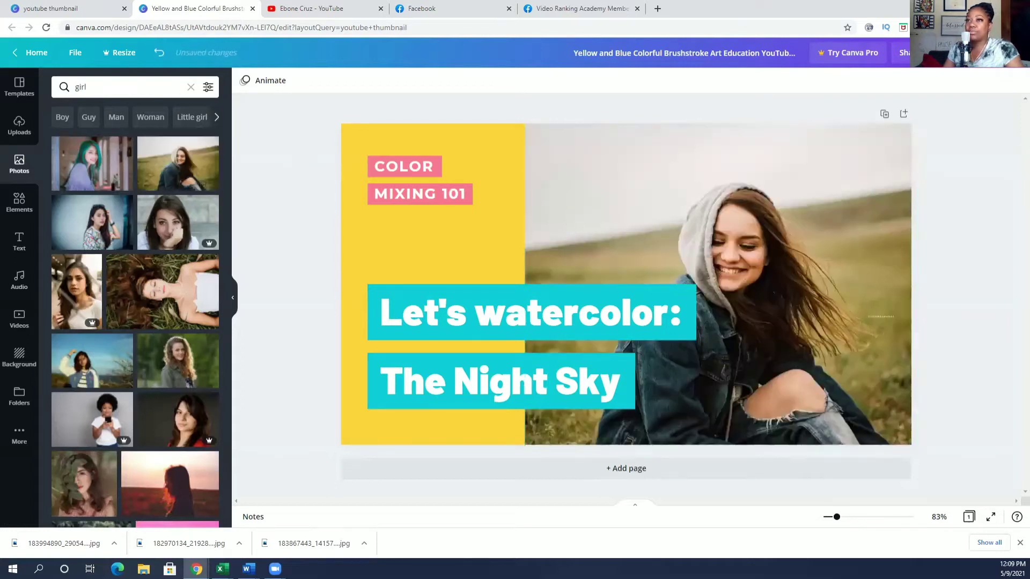
# Upload three downloaded photos into the Uploads library.
pyautogui.click(20, 128)
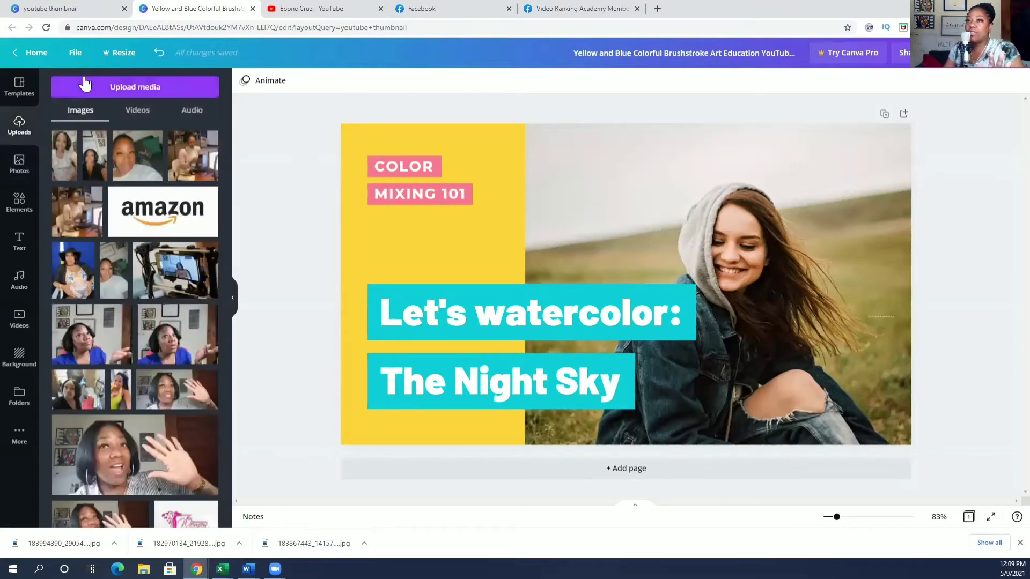
pyautogui.moveTo(305, 543); pyautogui.dragTo(181, 292)
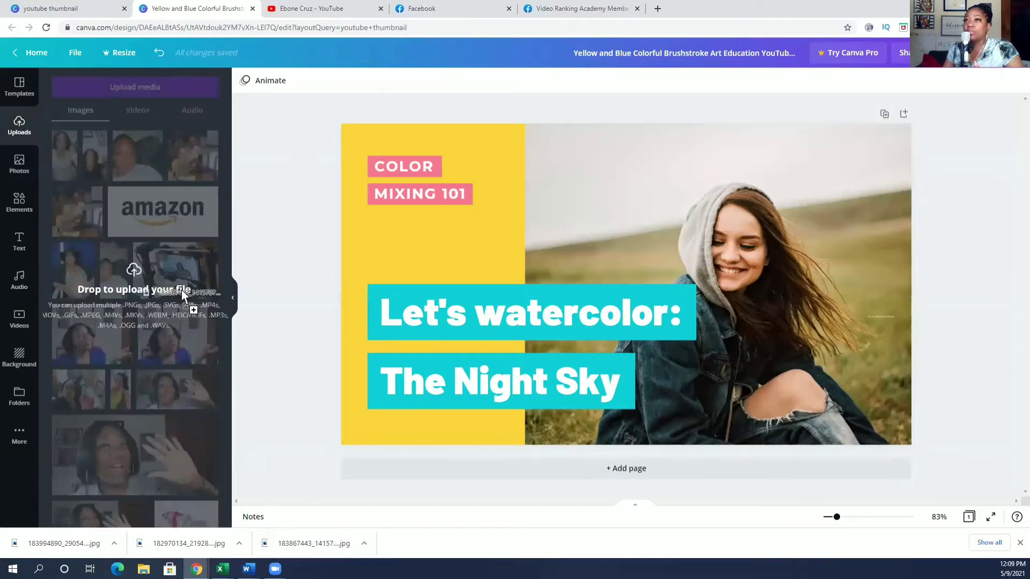
pyautogui.moveTo(205, 539); pyautogui.dragTo(168, 281)
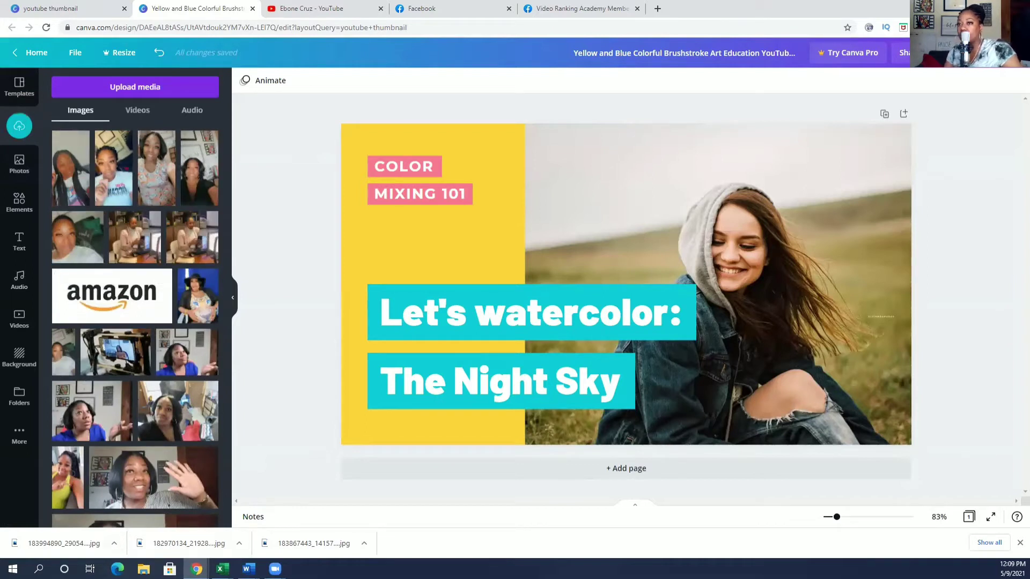
pyautogui.moveTo(89, 546); pyautogui.dragTo(155, 301)
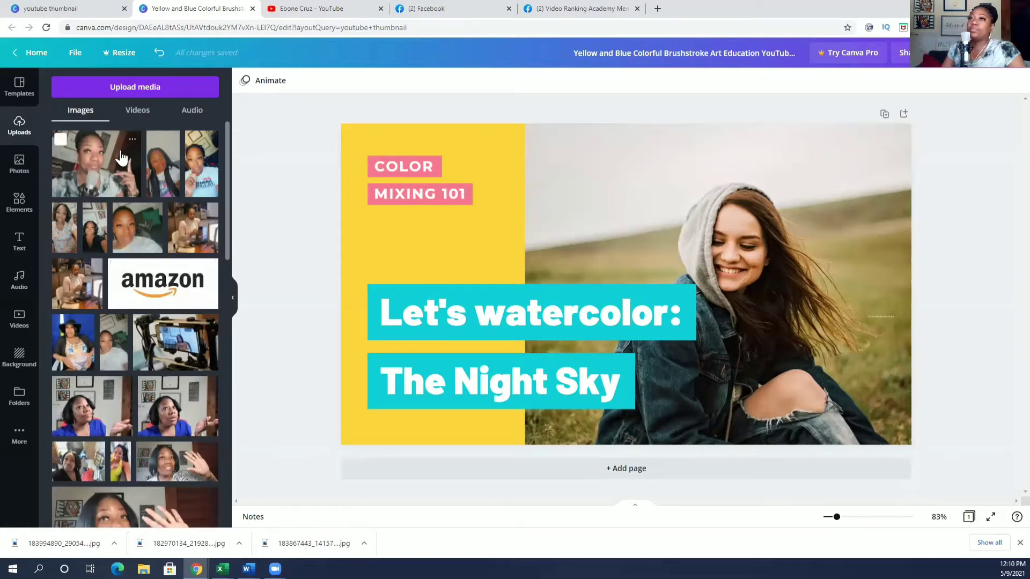
# Put the microphone photo in the frame and reposition both headings on the yellow panel.
pyautogui.moveTo(114, 156); pyautogui.dragTo(630, 165)
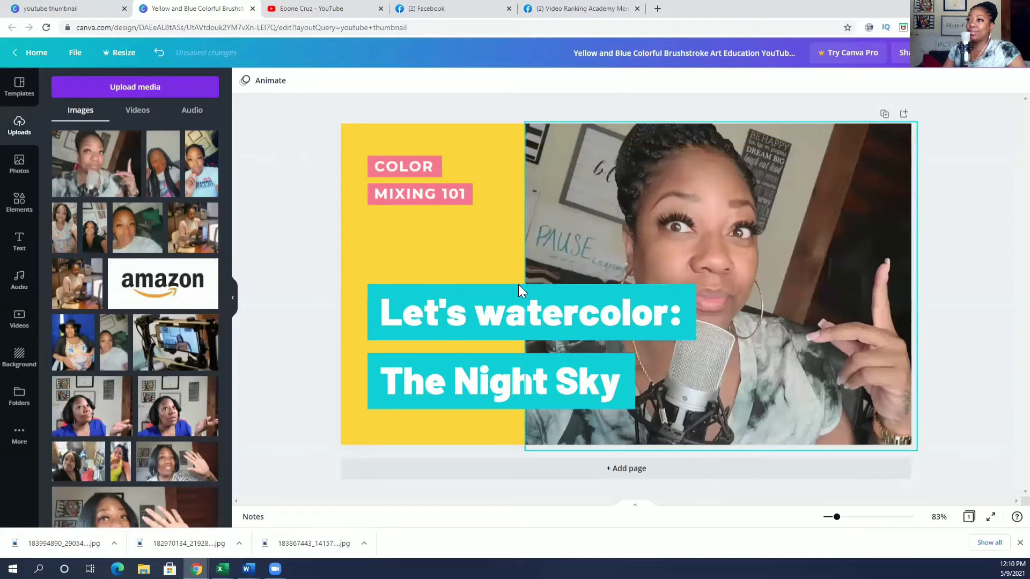
pyautogui.moveTo(519, 286); pyautogui.dragTo(470, 294)
pyautogui.moveTo(460, 296); pyautogui.dragTo(461, 297)
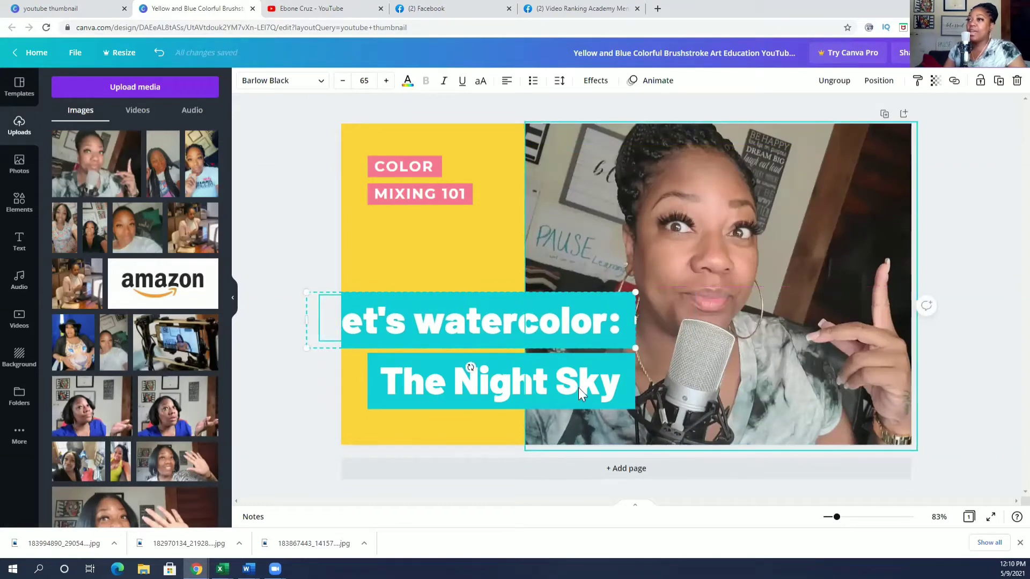
pyautogui.moveTo(559, 364); pyautogui.dragTo(541, 389)
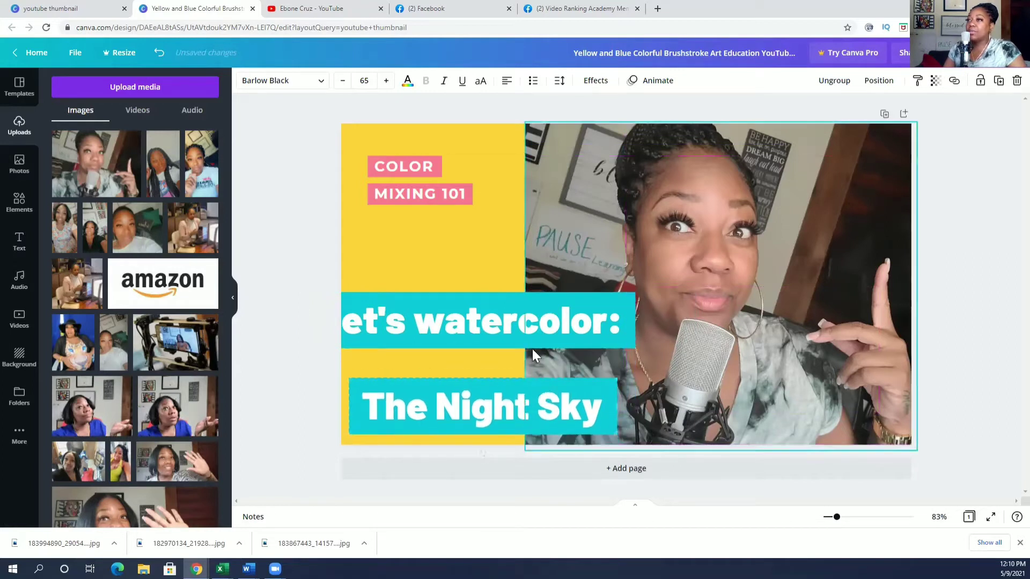
pyautogui.moveTo(518, 303); pyautogui.dragTo(560, 324)
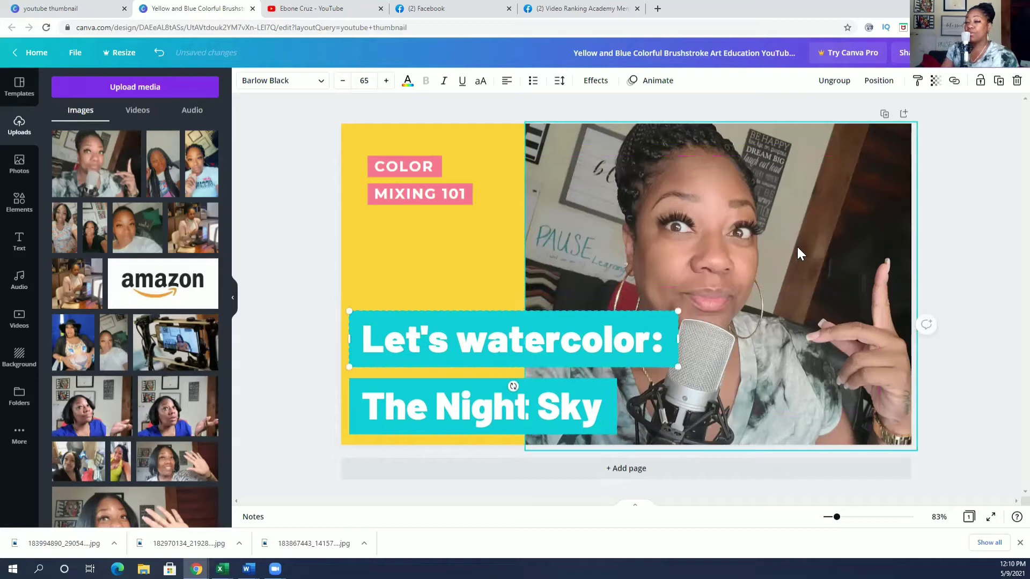
# Try the braided-hair and another upload in the frame, settling on the microphone shot.
pyautogui.moveTo(161, 165); pyautogui.dragTo(611, 230)
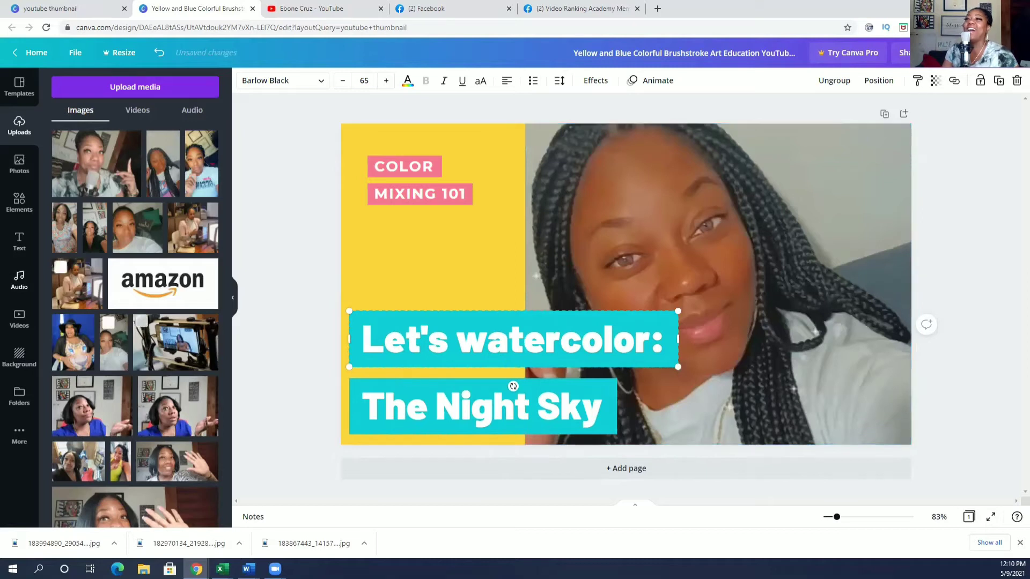
pyautogui.moveTo(189, 172); pyautogui.dragTo(603, 195)
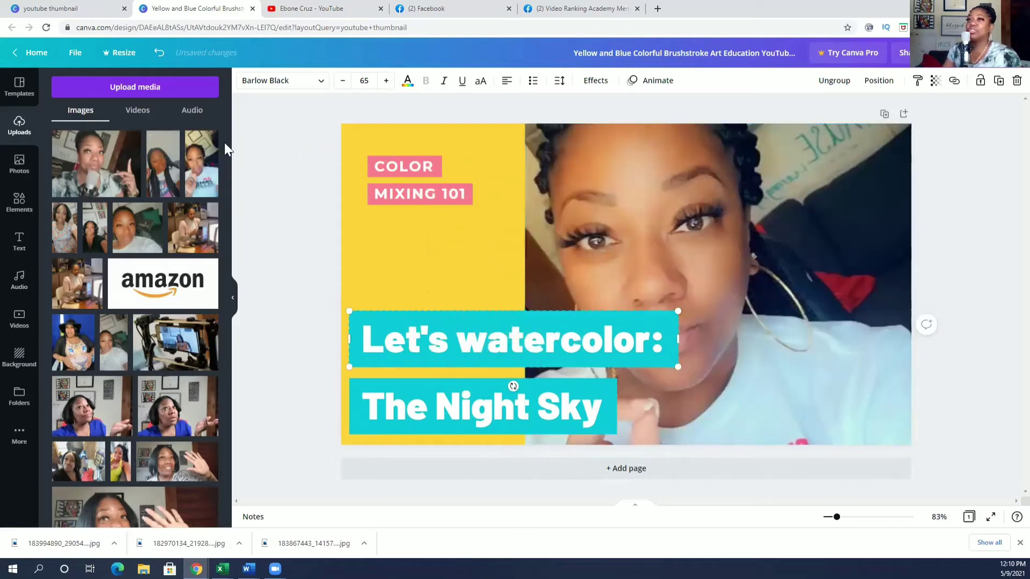
pyautogui.moveTo(124, 166); pyautogui.dragTo(749, 274)
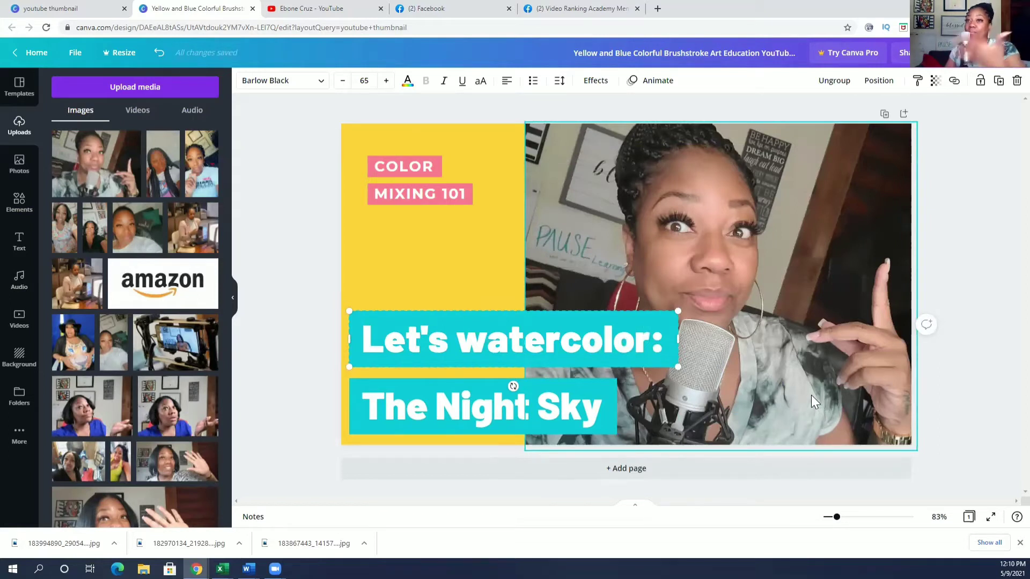
# Retype the titles as 'How to Create' and 'YouTube Thumbnails', correcting the typos.
pyautogui.doubleClick(451, 329)
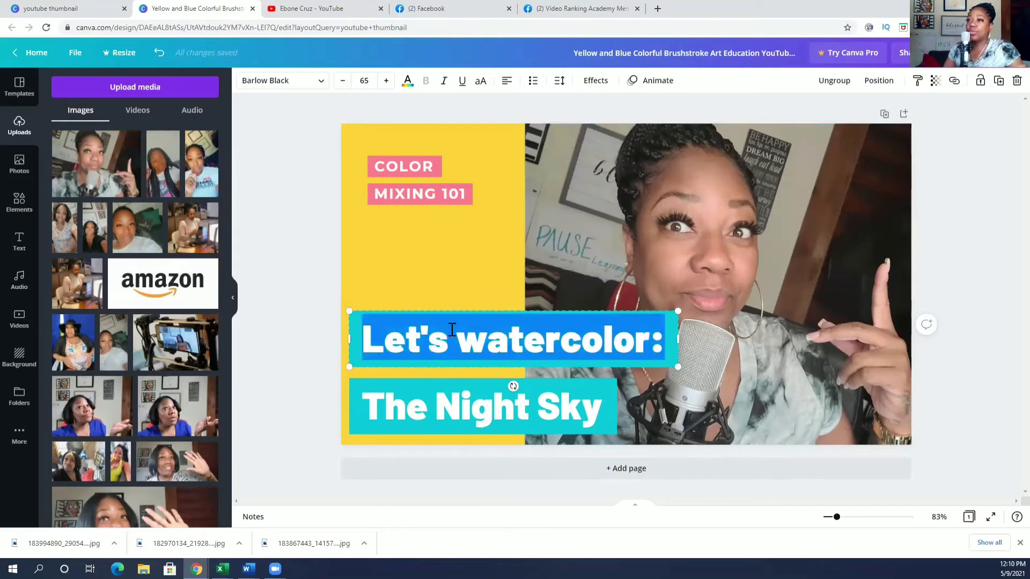
pyautogui.write('How')
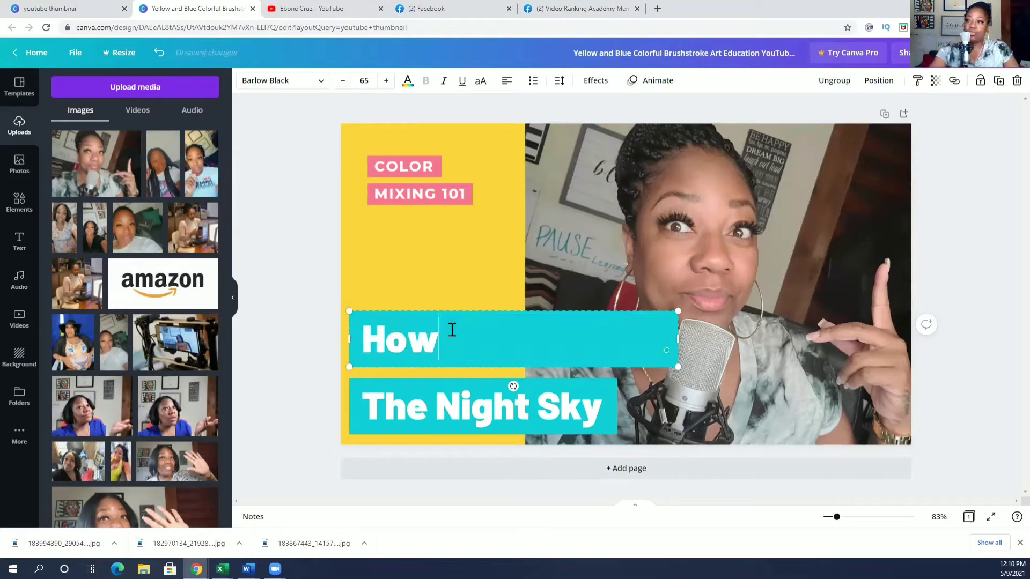
pyautogui.write(' t')
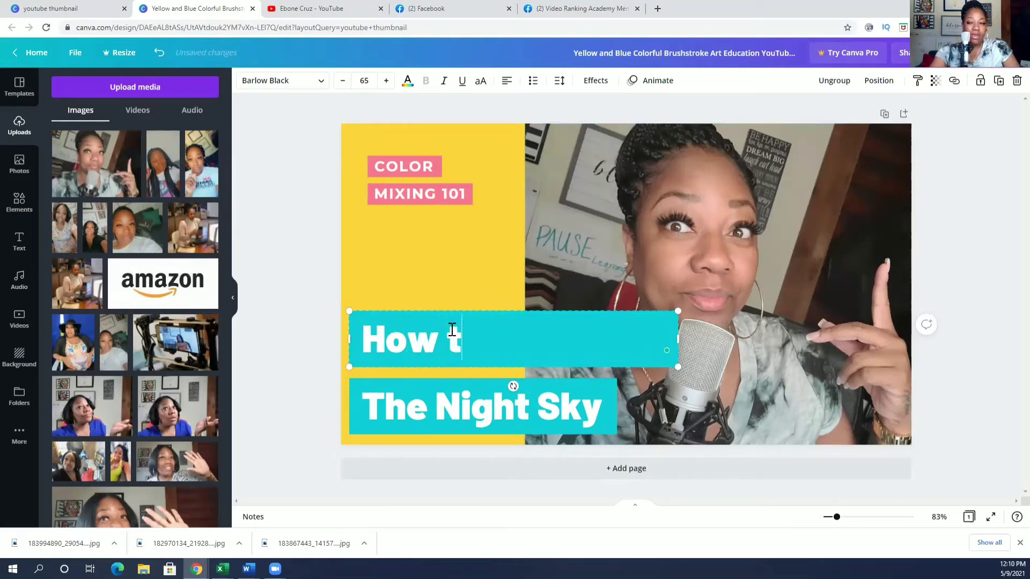
pyautogui.write('o Create')
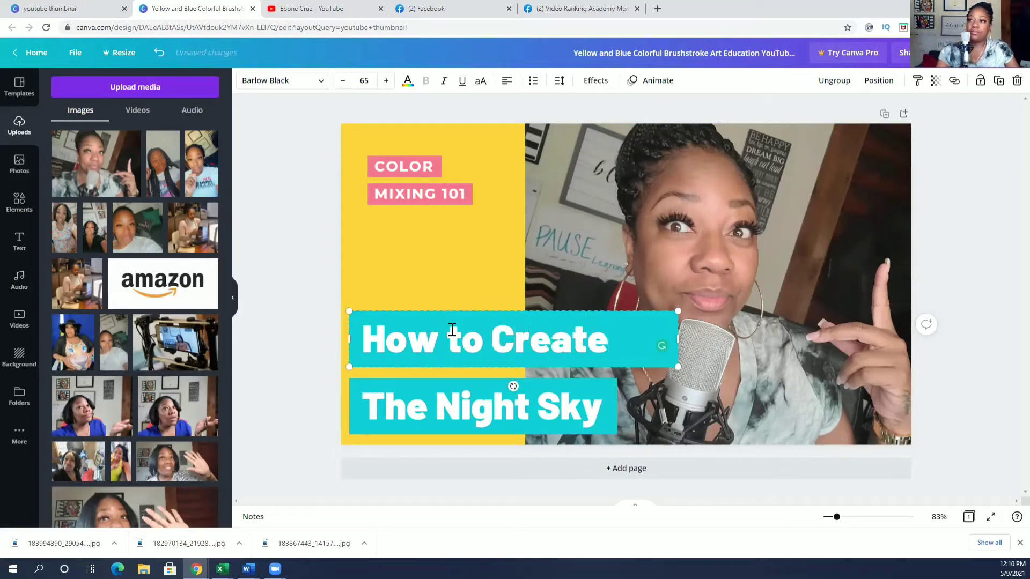
pyautogui.click(499, 394)
pyautogui.doubleClick(501, 404)
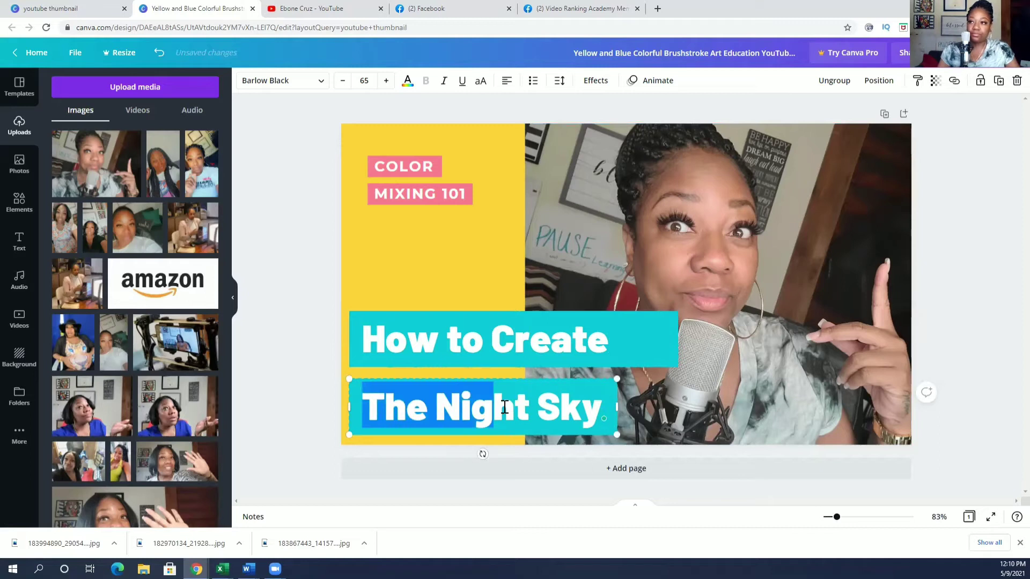
pyautogui.tripleClick(504, 406)
pyautogui.write('You')
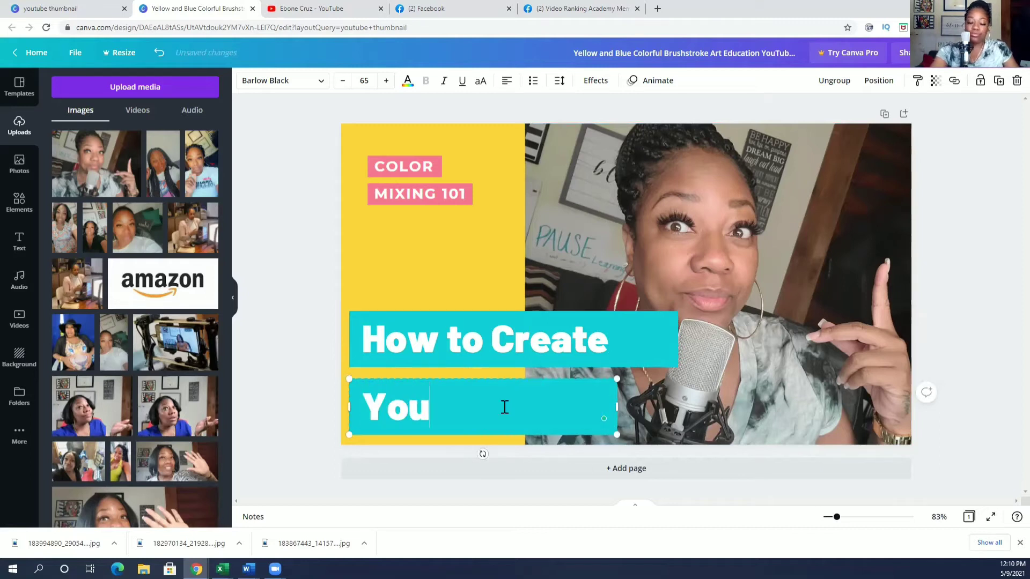
pyautogui.write('ZTube')
pyautogui.press('BackSpace')
pyautogui.press('BackSpace')
pyautogui.press('BackSpace')
pyautogui.press('BackSpace')
pyautogui.press('BackSpace')
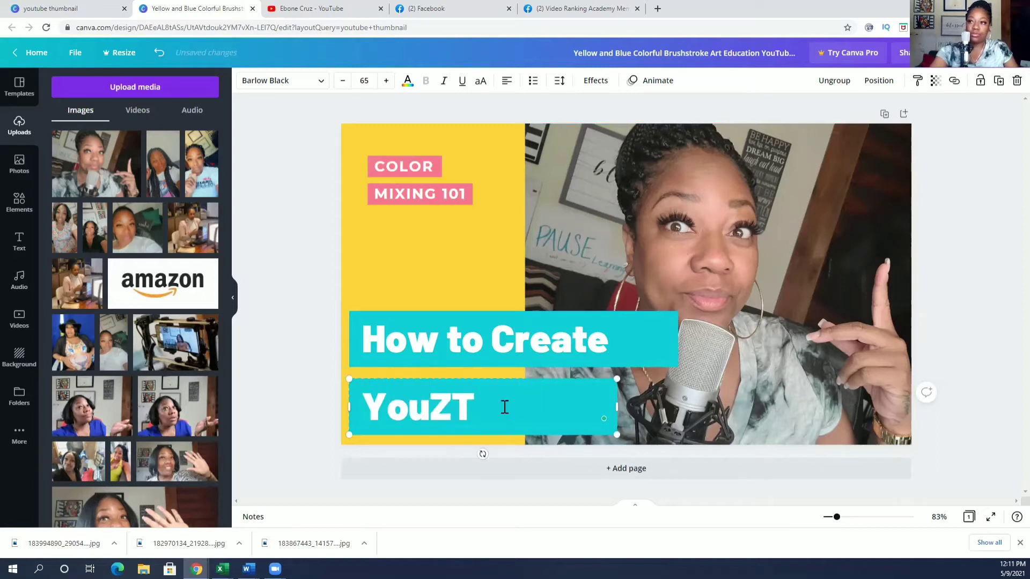
pyautogui.write('Tu')
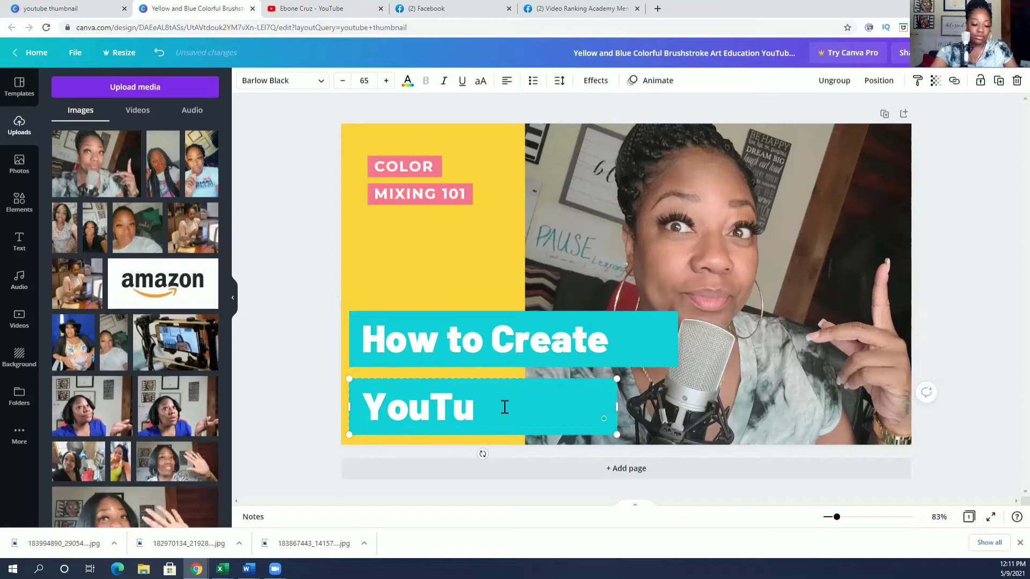
pyautogui.write('be')
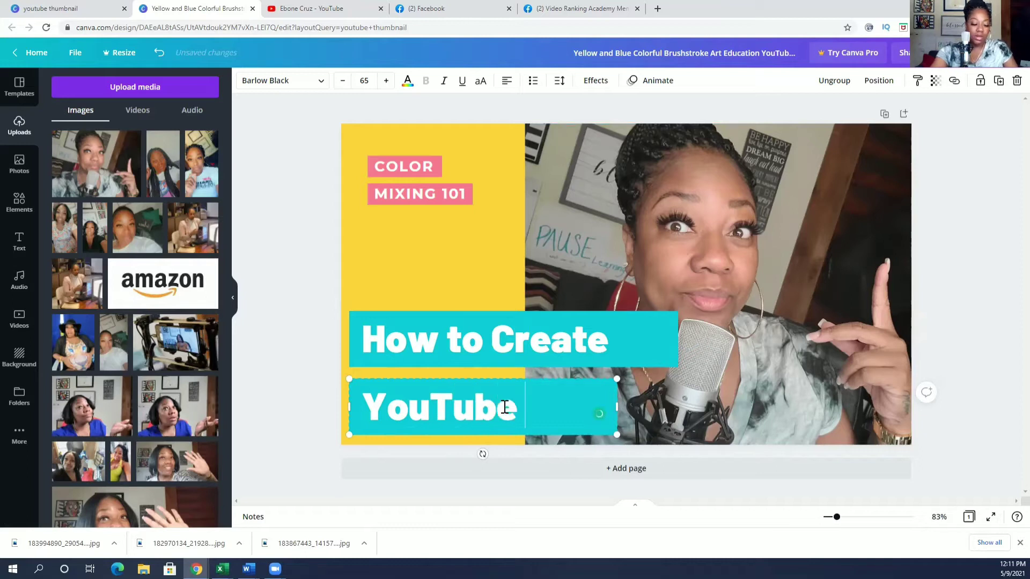
pyautogui.write(' Thumbm')
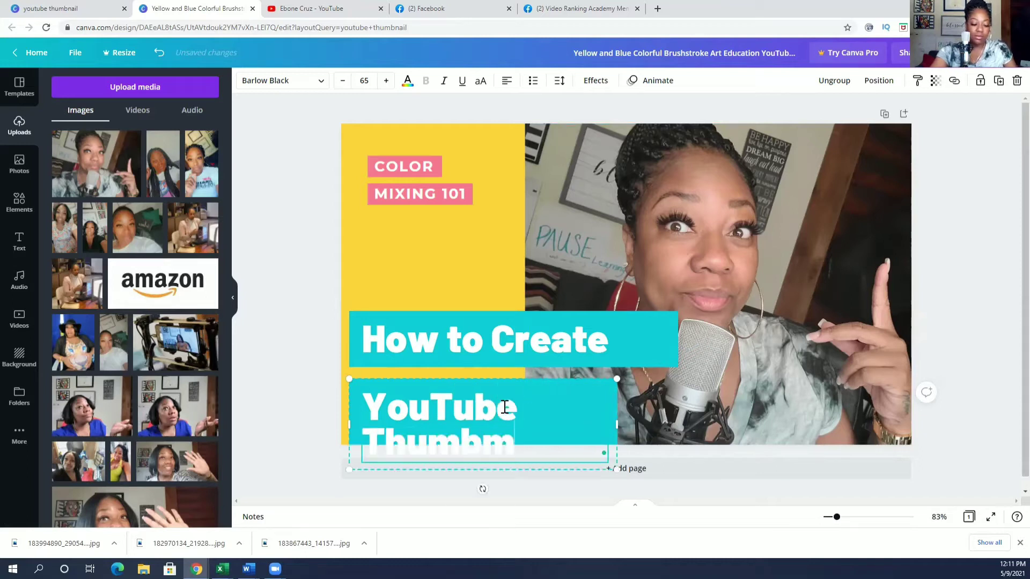
pyautogui.write('ails')
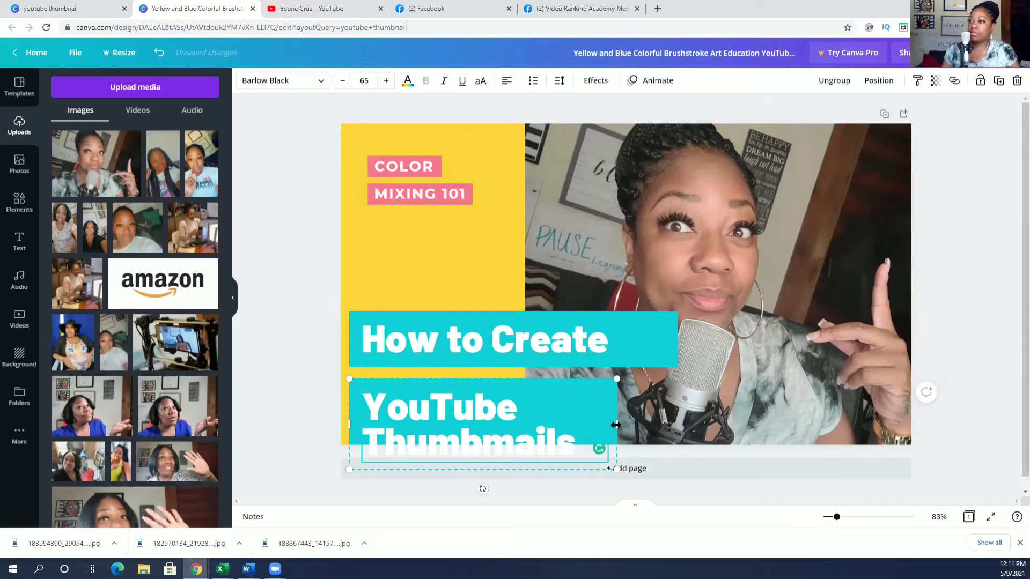
pyautogui.moveTo(616, 424); pyautogui.dragTo(761, 424)
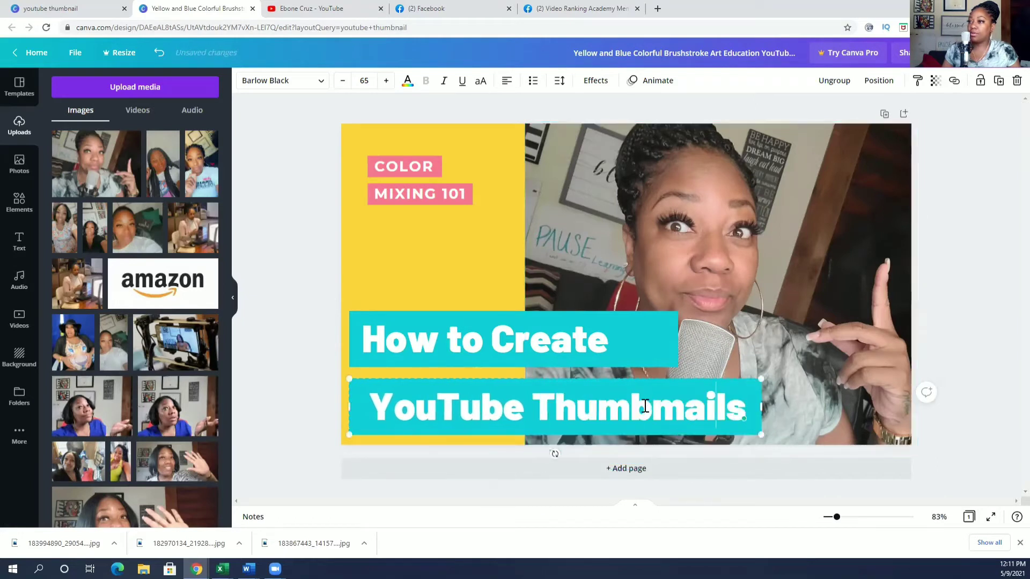
pyautogui.press('BackSpace')
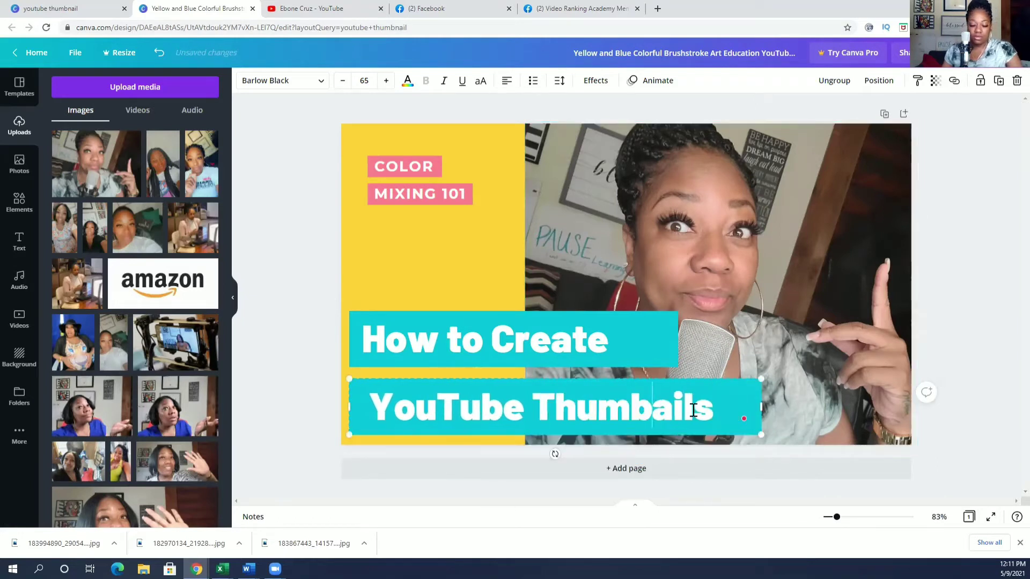
pyautogui.write('n')
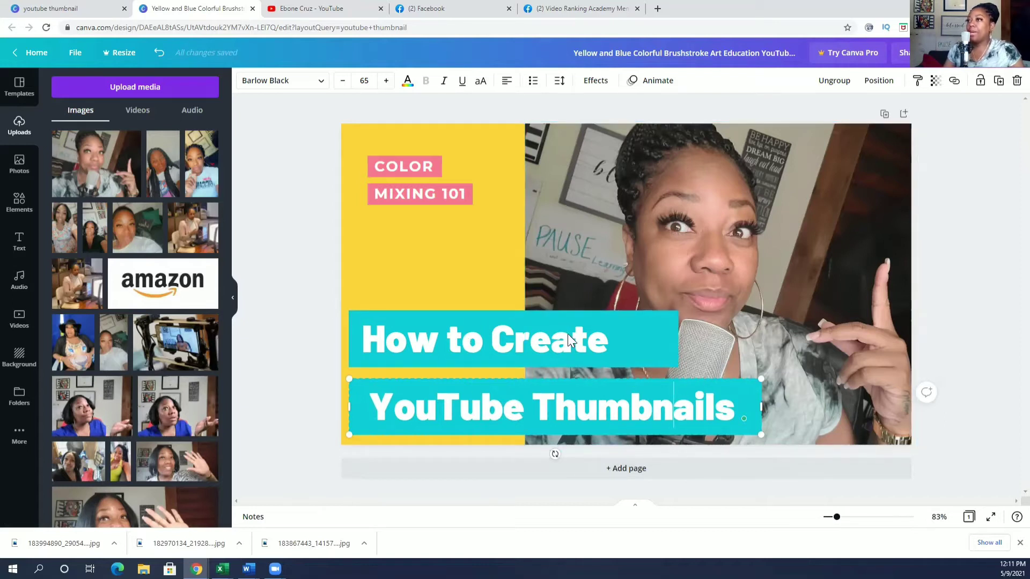
# Resize both title boxes so each holds its text on a single line.
pyautogui.click(639, 339)
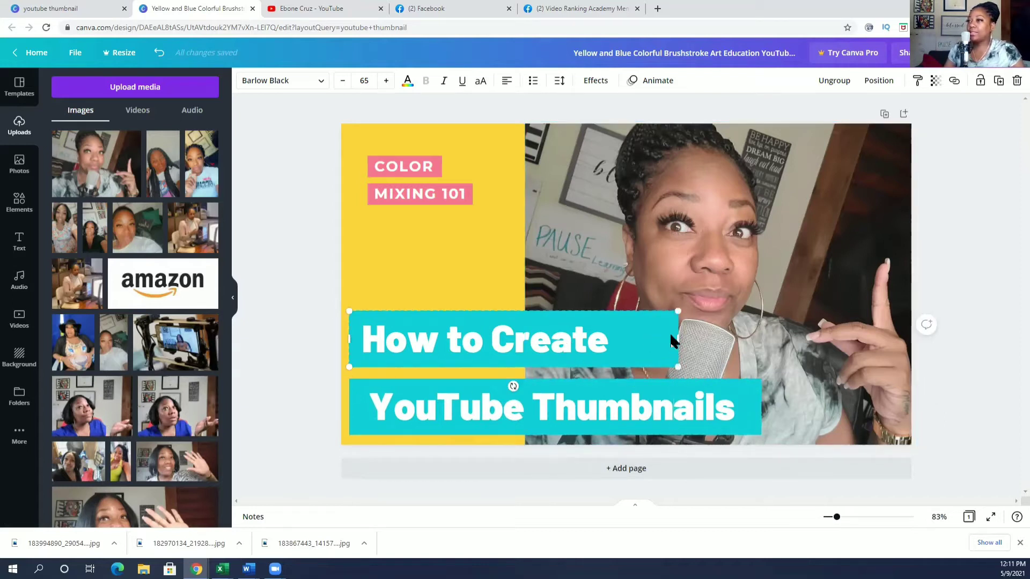
pyautogui.moveTo(680, 339); pyautogui.dragTo(617, 339)
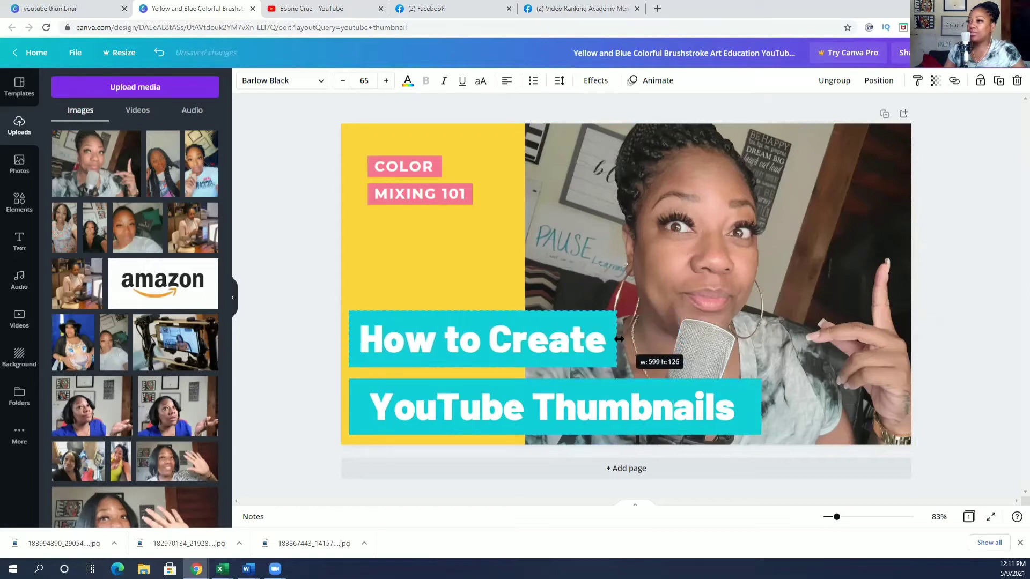
pyautogui.click(650, 388)
pyautogui.moveTo(740, 409); pyautogui.dragTo(749, 408)
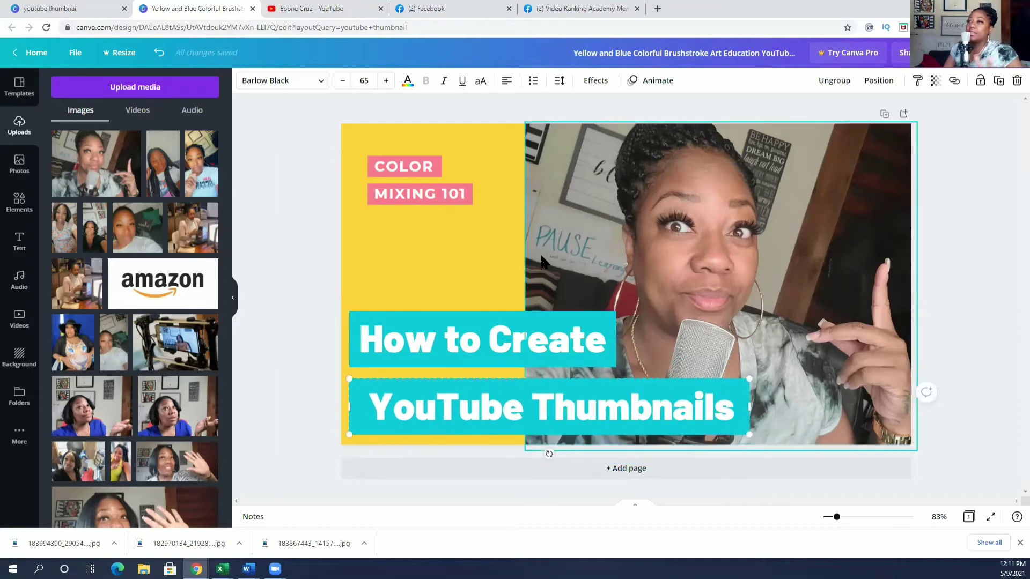
# Select the creator photo and bring up its Adjust sliders.
pyautogui.click(742, 210)
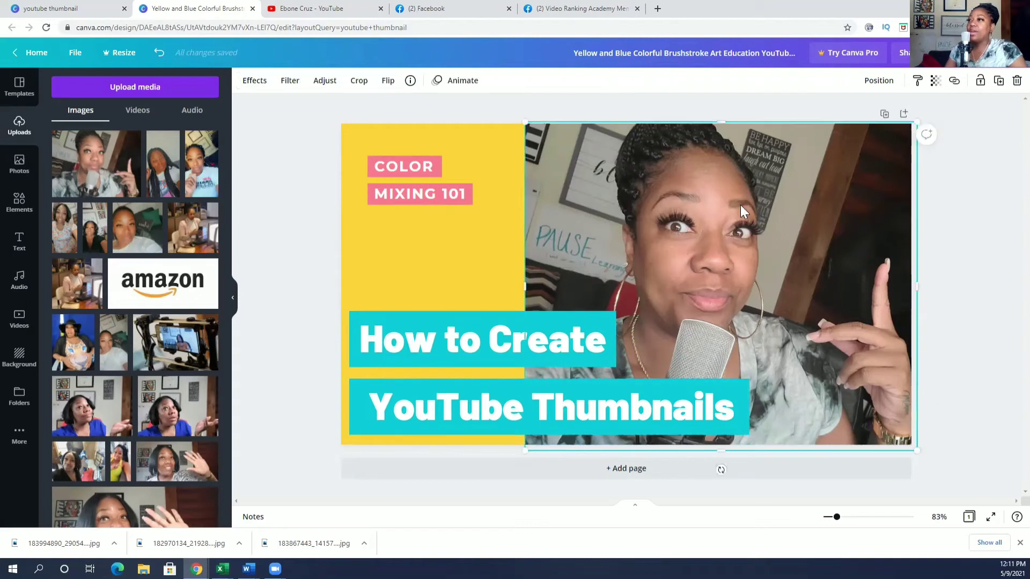
pyautogui.click(321, 82)
pyautogui.click(290, 81)
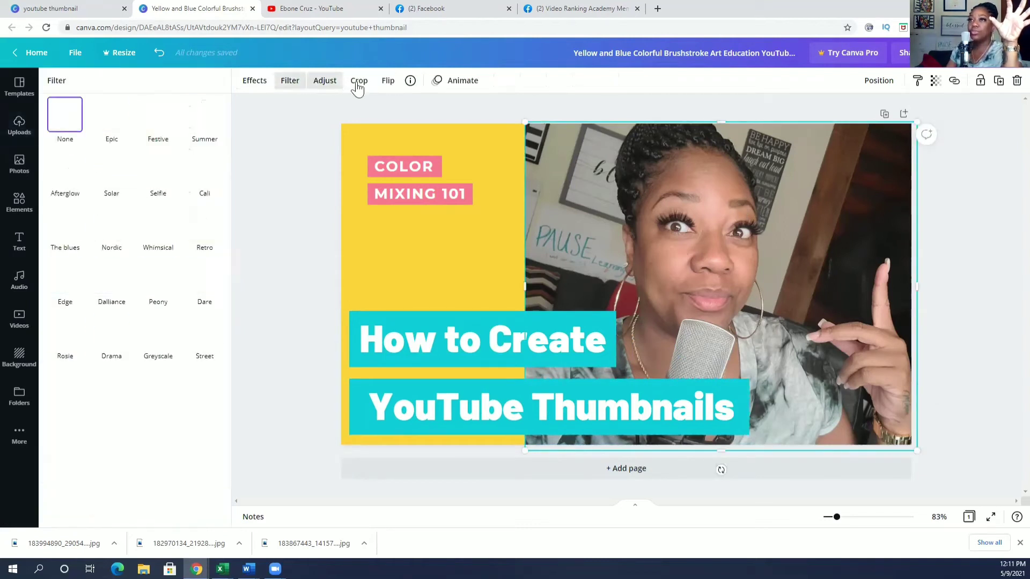
pyautogui.click(358, 81)
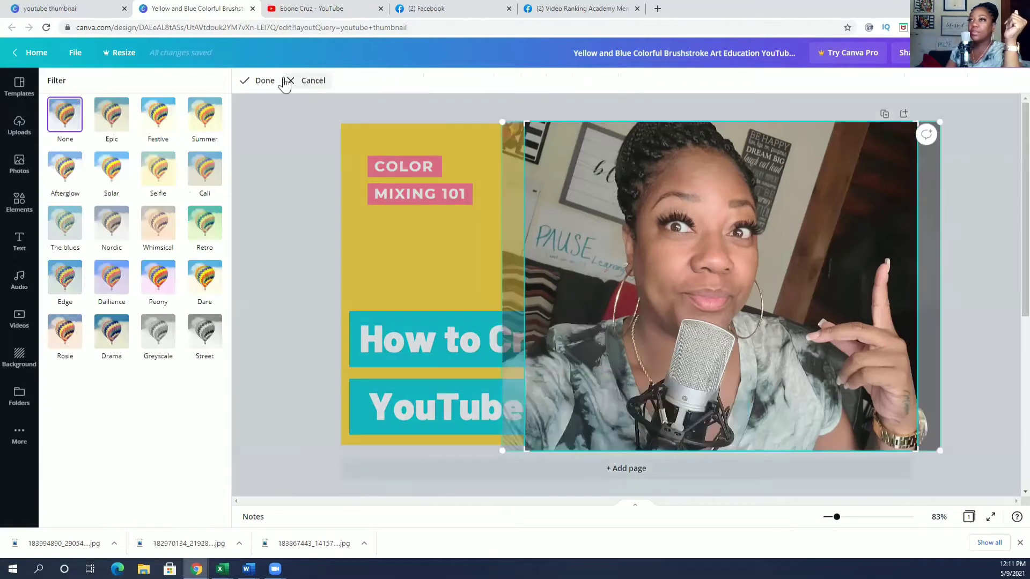
pyautogui.click(292, 82)
pyautogui.click(324, 83)
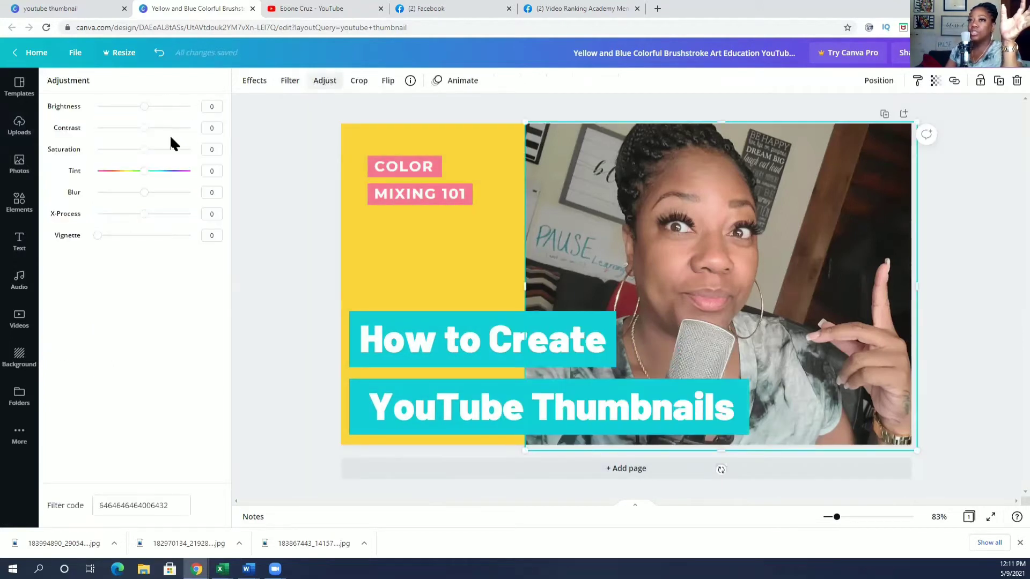
# Set the photo's saturation to 47 and contrast to 27, leaving its crop unchanged.
pyautogui.moveTo(144, 148); pyautogui.dragTo(162, 160)
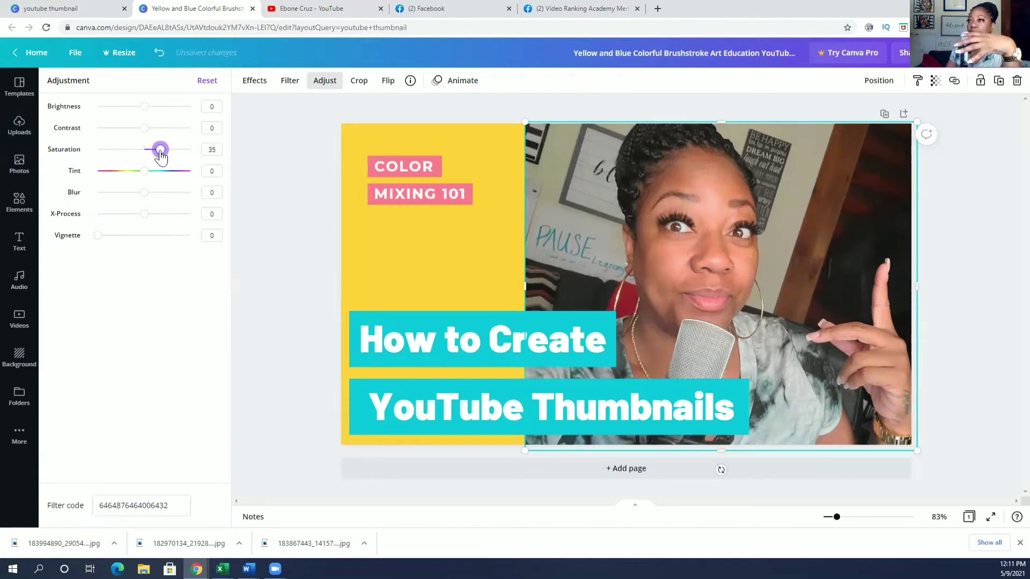
pyautogui.moveTo(161, 157); pyautogui.dragTo(163, 157)
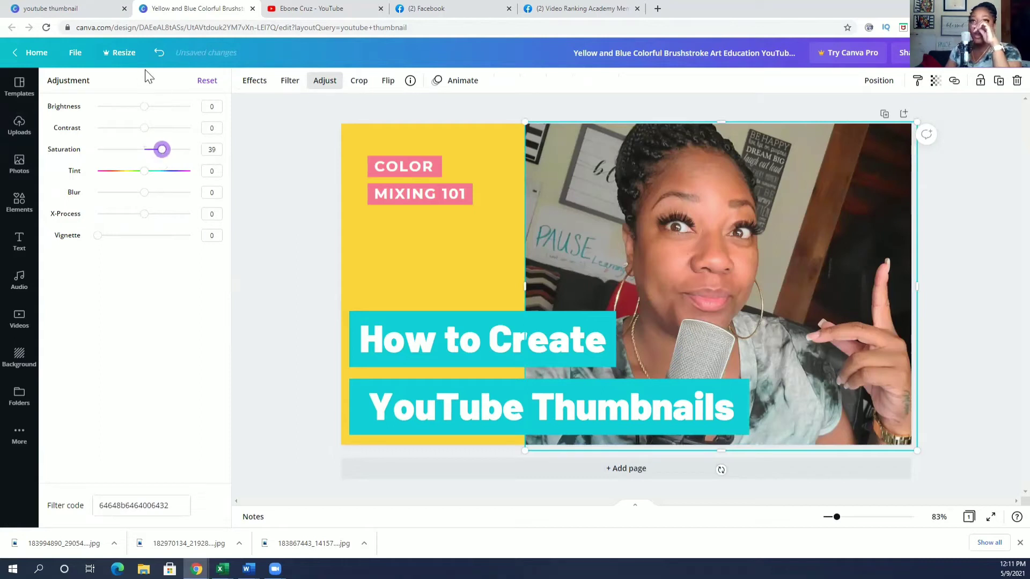
pyautogui.moveTo(144, 107); pyautogui.dragTo(167, 153)
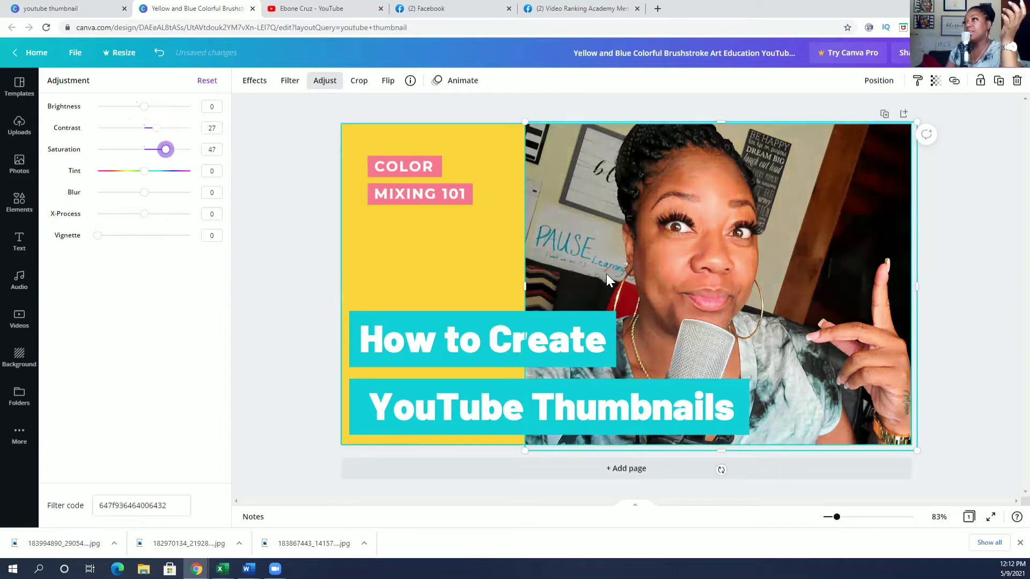
pyautogui.doubleClick(511, 249)
pyautogui.click(443, 250)
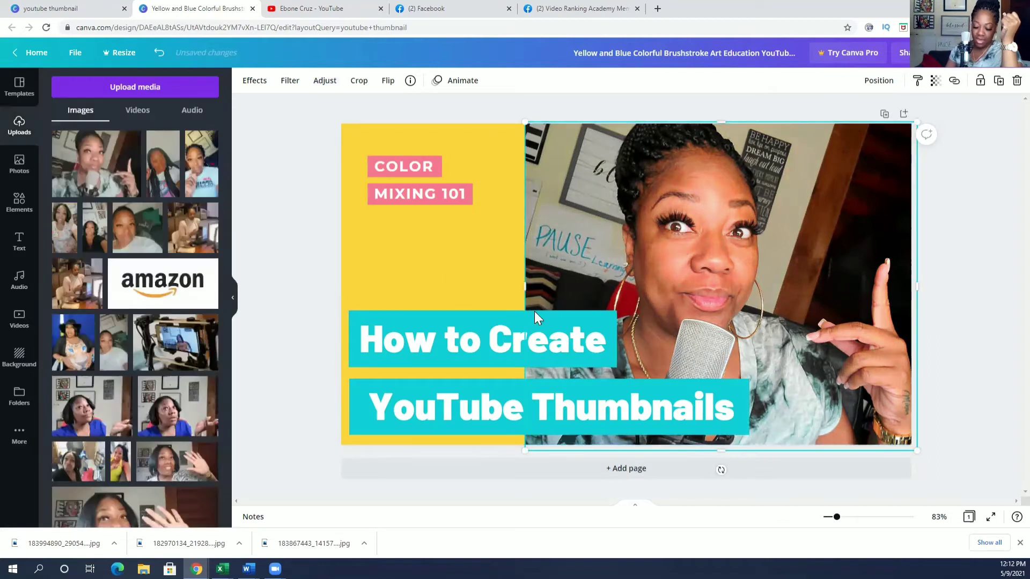
# Replace the COLOR tag text with the creator's @ handle and widen it to one line.
pyautogui.click(485, 338)
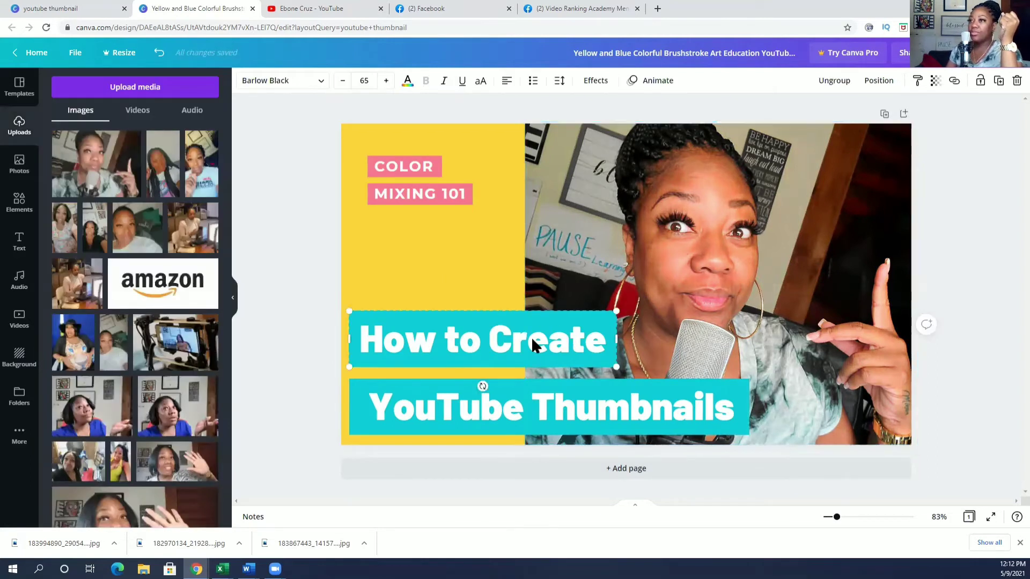
pyautogui.click(416, 193)
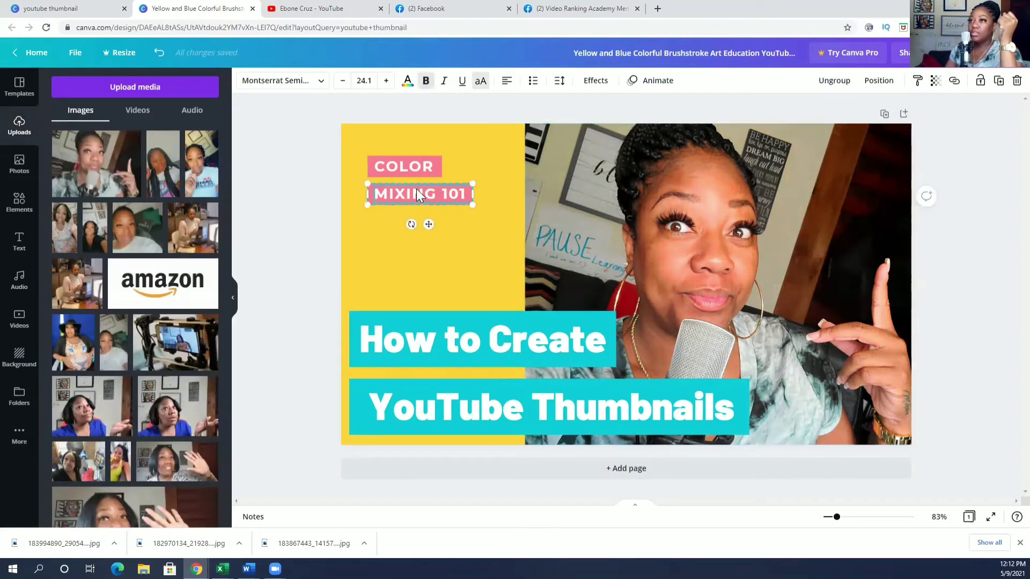
pyautogui.click(402, 165)
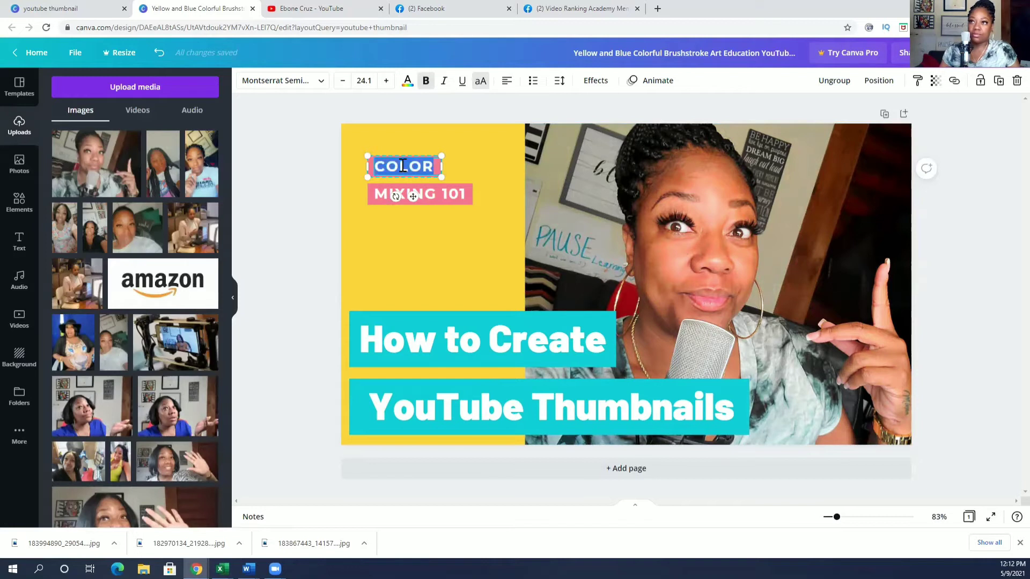
pyautogui.write('@EBO')
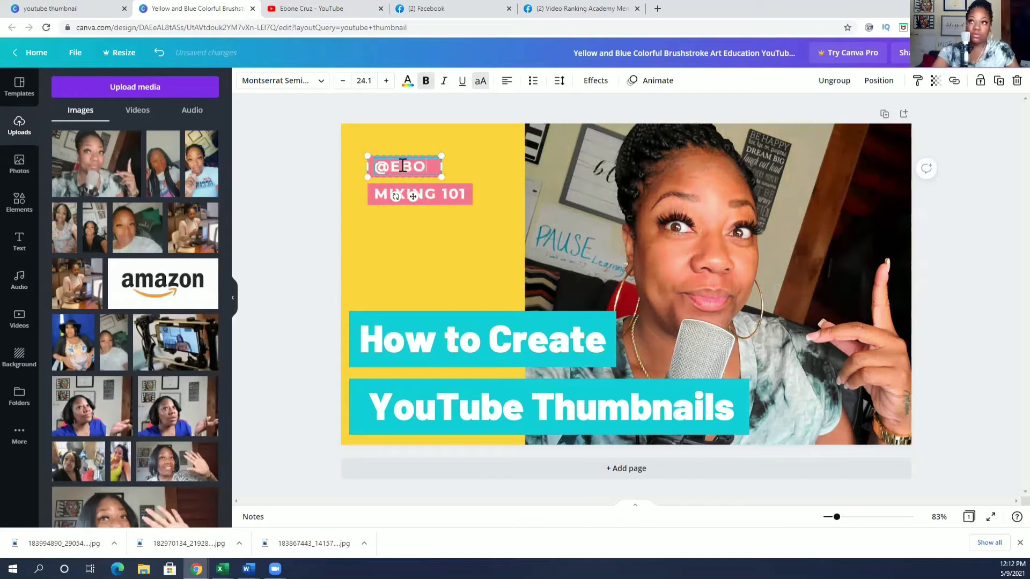
pyautogui.write('NE CRUZ')
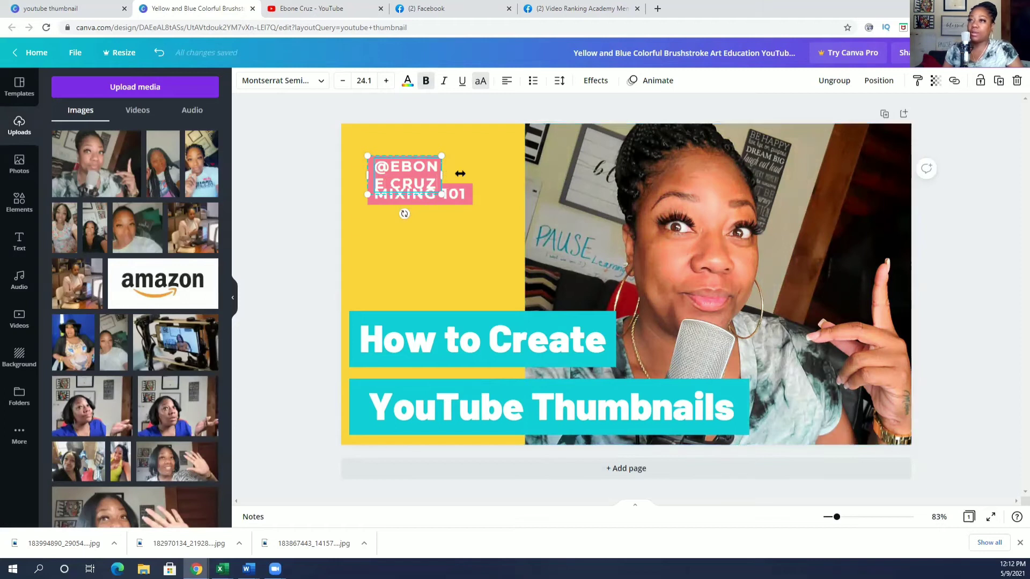
pyautogui.moveTo(459, 173); pyautogui.dragTo(524, 170)
# Delete the MIXING 101 tag and move the 'How to Create' title up.
pyautogui.click(412, 194)
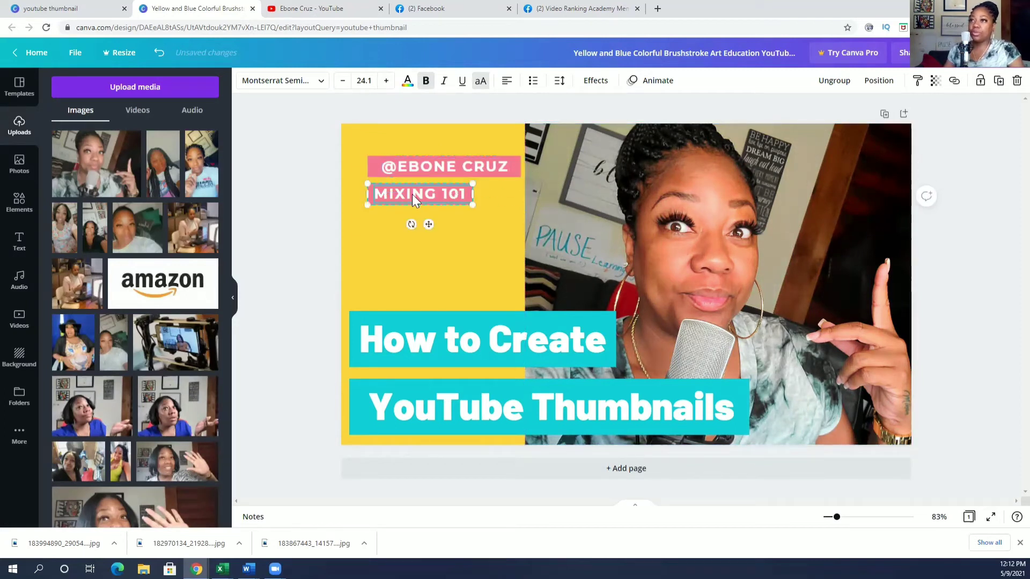
pyautogui.press('Delete')
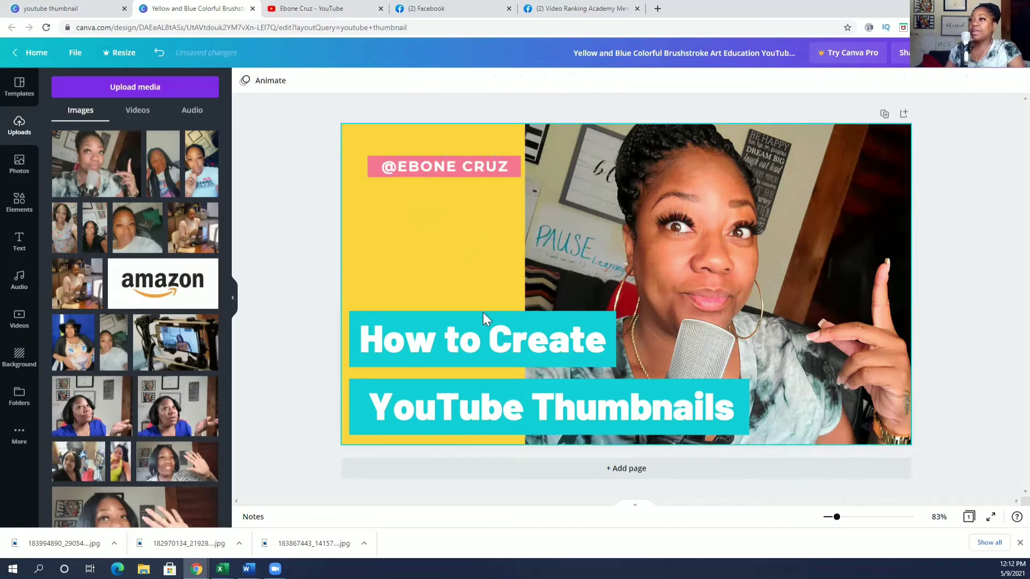
pyautogui.moveTo(483, 314); pyautogui.dragTo(471, 234)
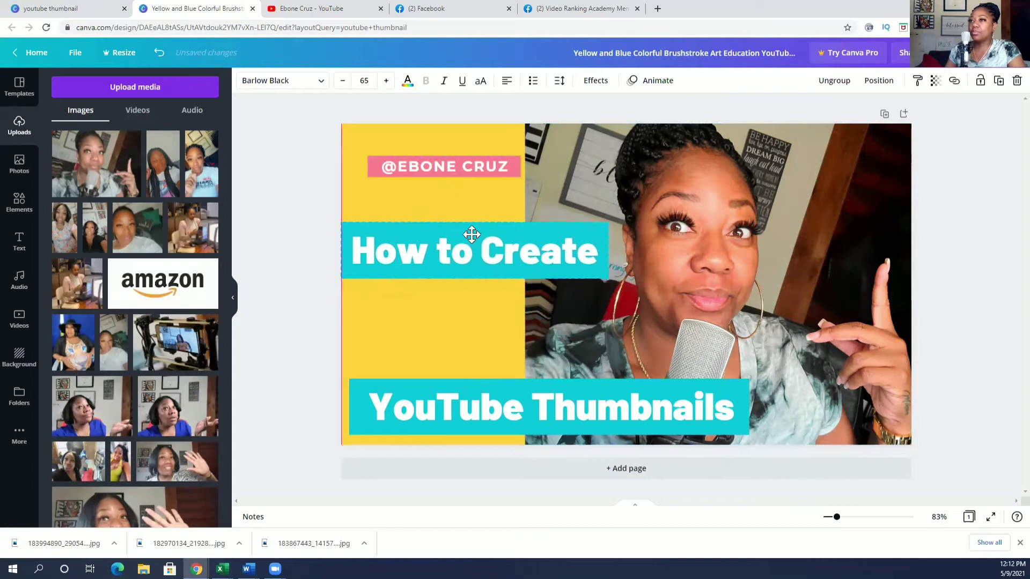
# Move 'YouTube Thumbnails' up under the first title and start reducing its font size.
pyautogui.moveTo(526, 381); pyautogui.dragTo(519, 306)
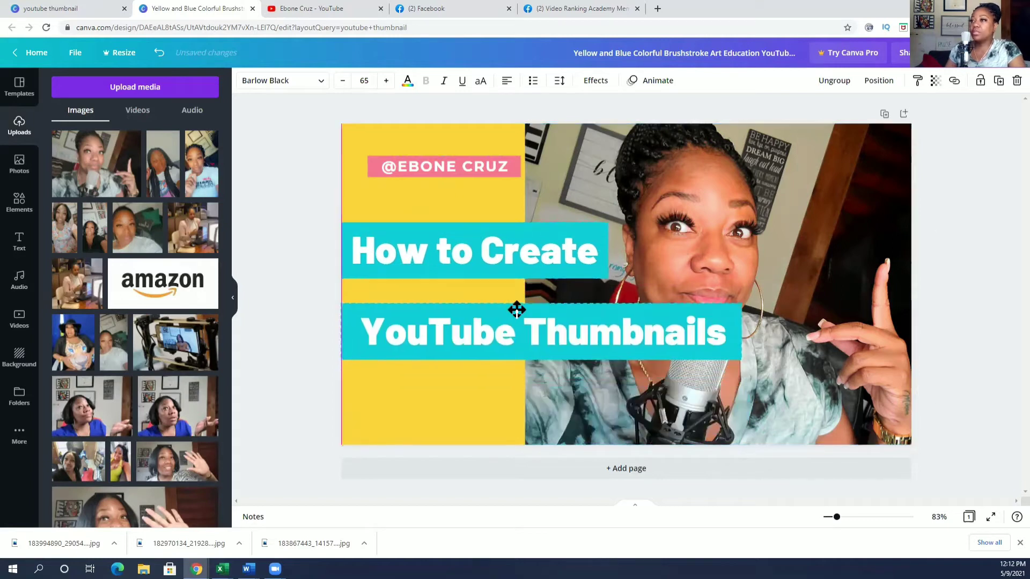
pyautogui.doubleClick(553, 329)
pyautogui.tripleClick(517, 327)
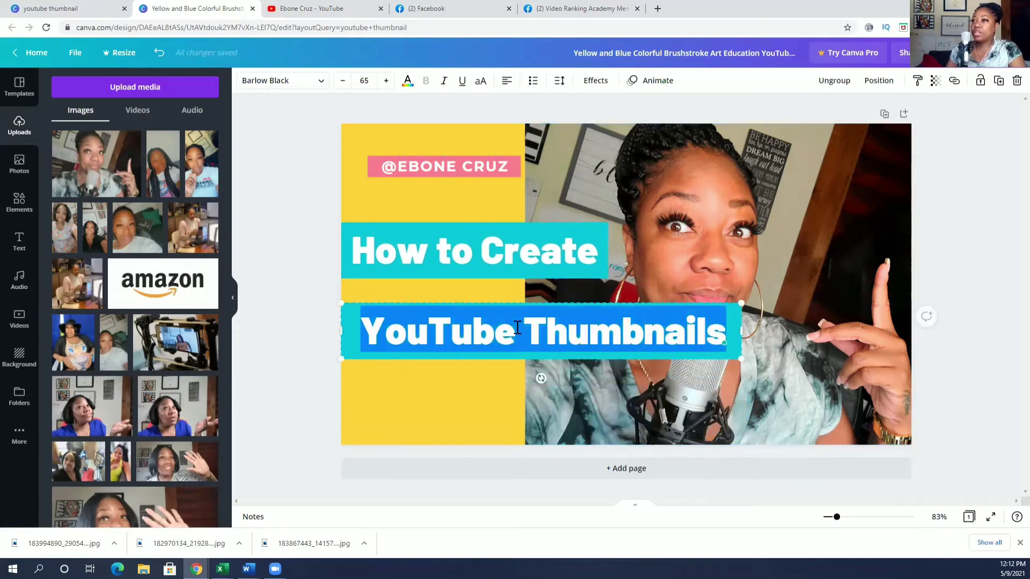
pyautogui.click(342, 80)
pyautogui.click(342, 80)
pyautogui.click(342, 81)
pyautogui.click(343, 80)
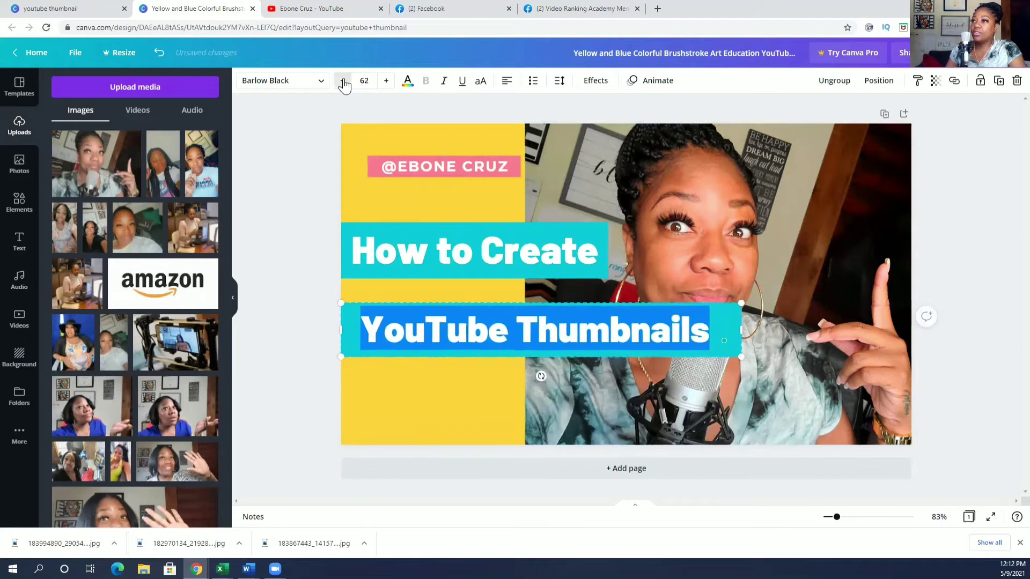
pyautogui.click(342, 81)
pyautogui.click(343, 80)
pyautogui.click(342, 80)
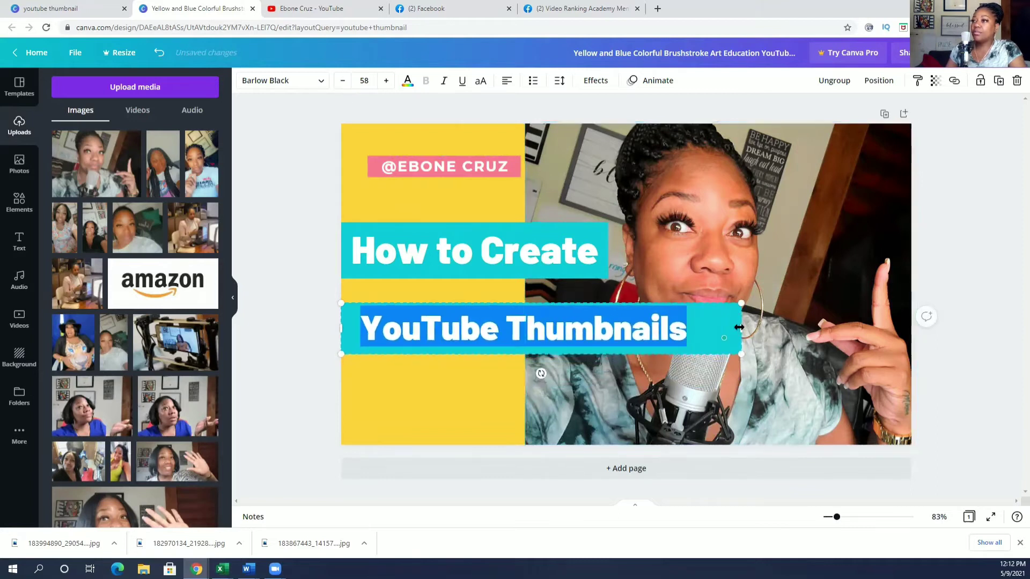
# Shrink 'YouTube Thumbnails' to size 54 on one line and stack both titles mid-left.
pyautogui.moveTo(739, 327); pyautogui.dragTo(687, 344)
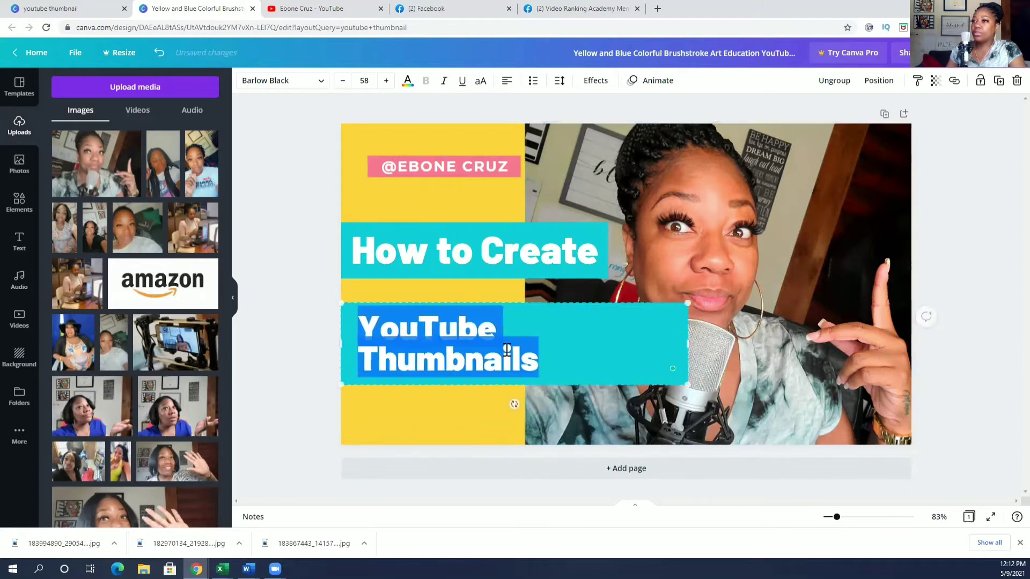
pyautogui.click(342, 81)
pyautogui.click(342, 81)
pyautogui.click(342, 80)
pyautogui.click(342, 80)
pyautogui.click(817, 371)
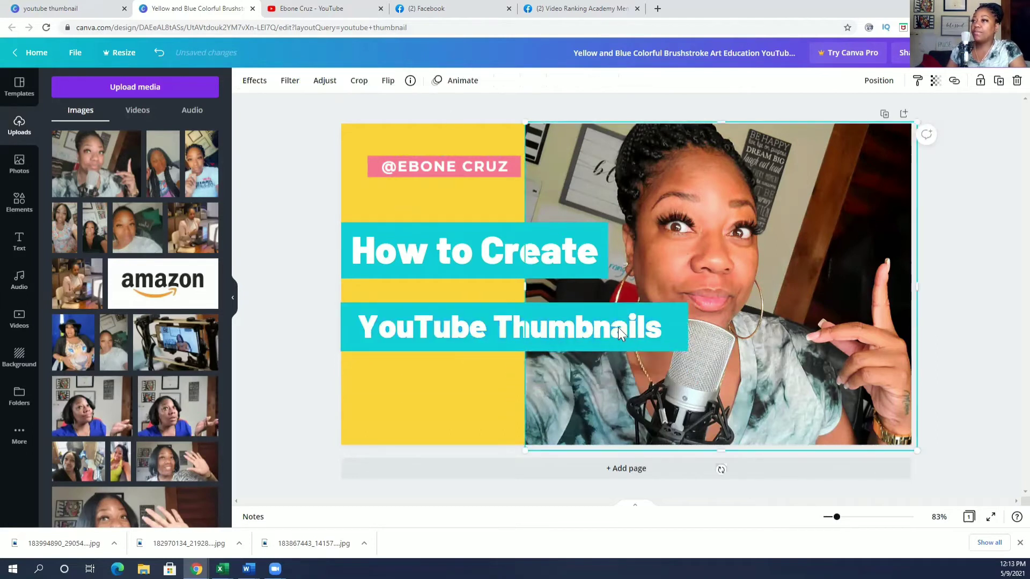
pyautogui.moveTo(636, 316)
pyautogui.mouseDown()
pyautogui.moveTo(620, 322)
pyautogui.moveTo(624, 332)
pyautogui.mouseUp()
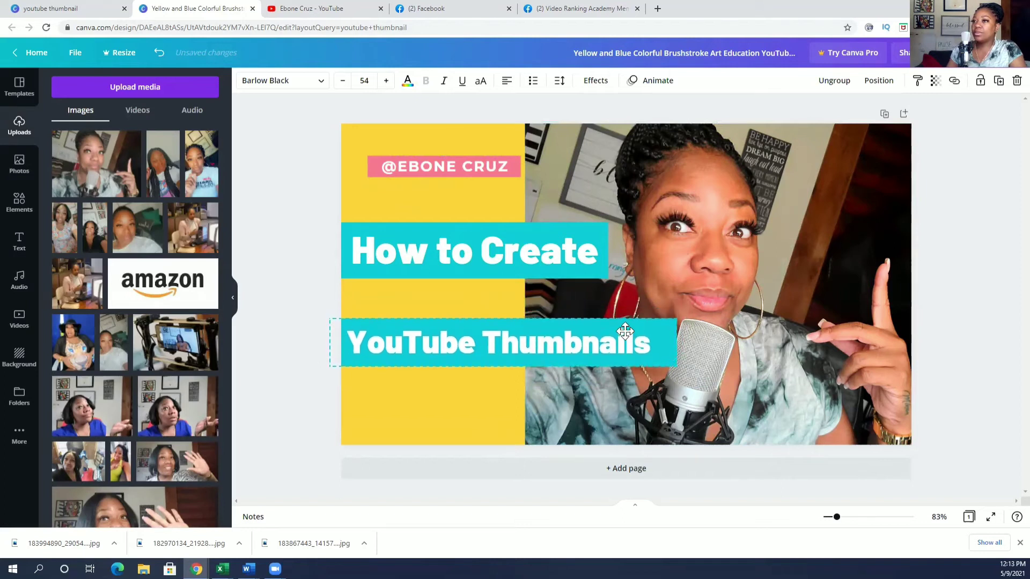
pyautogui.moveTo(583, 238); pyautogui.dragTo(585, 260)
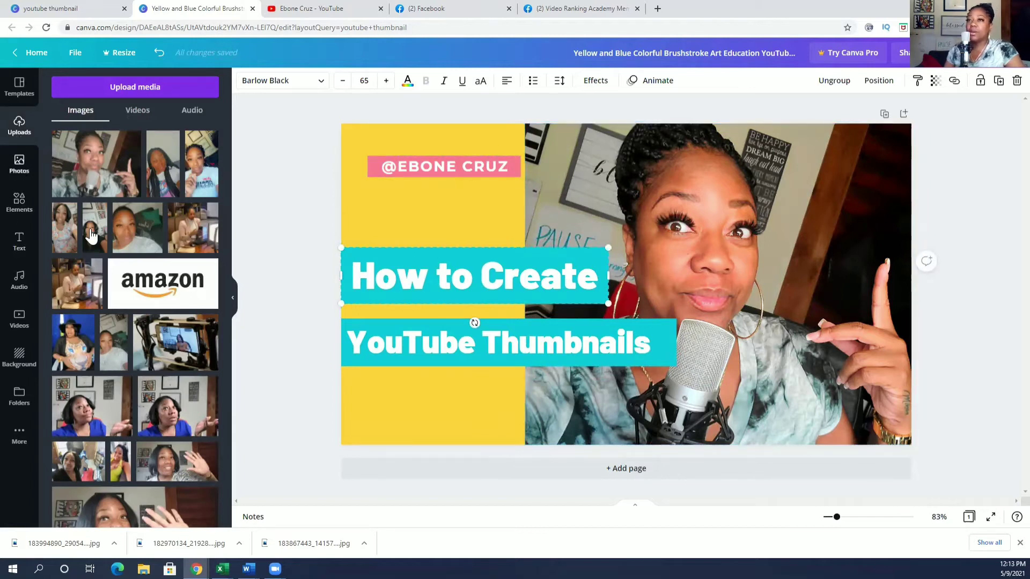
# Open the Elements library, apply a split grid from Grids, then undo it.
pyautogui.scroll(-15, 91, 234)
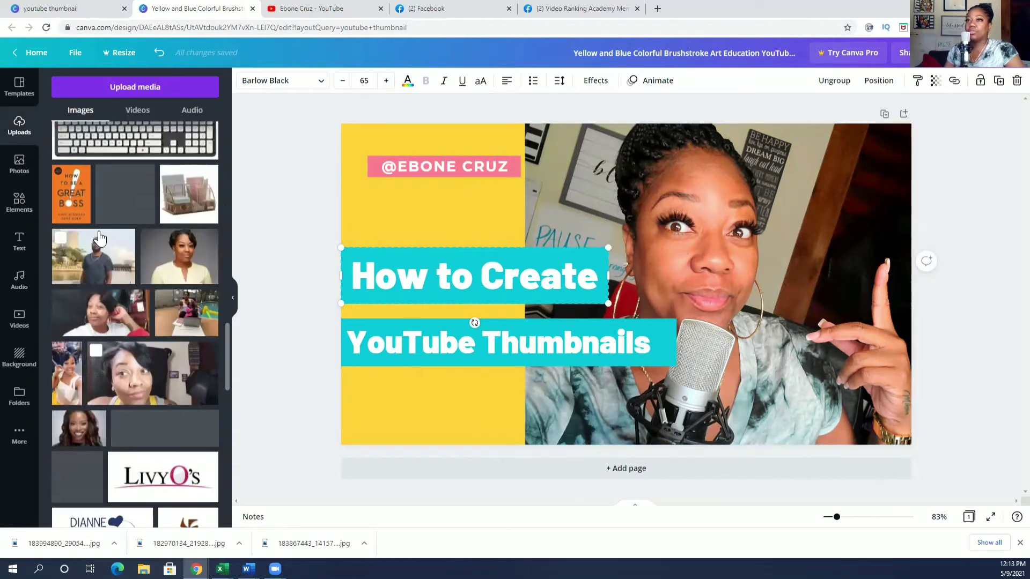
pyautogui.scroll(10, 99, 236)
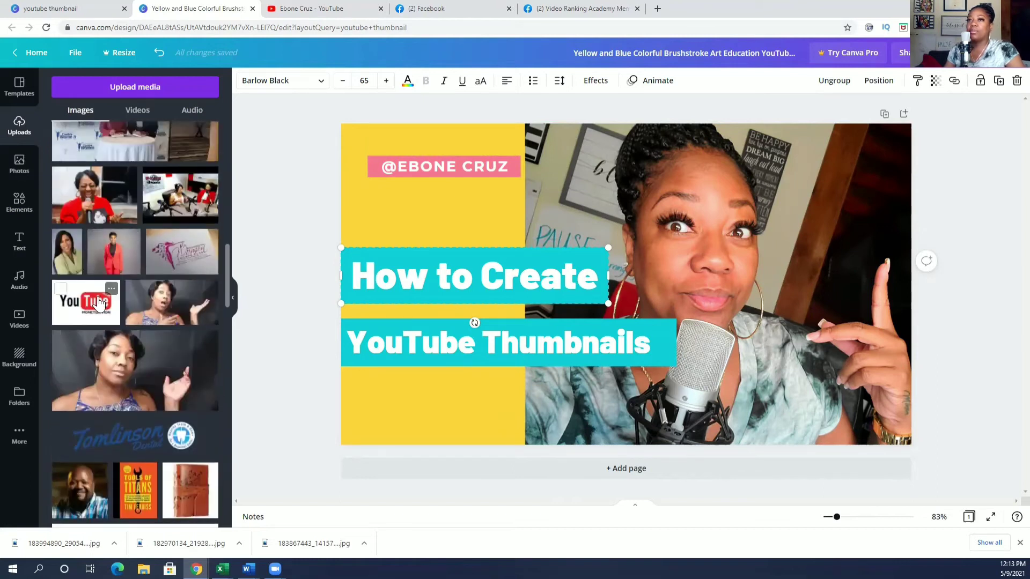
pyautogui.click(24, 213)
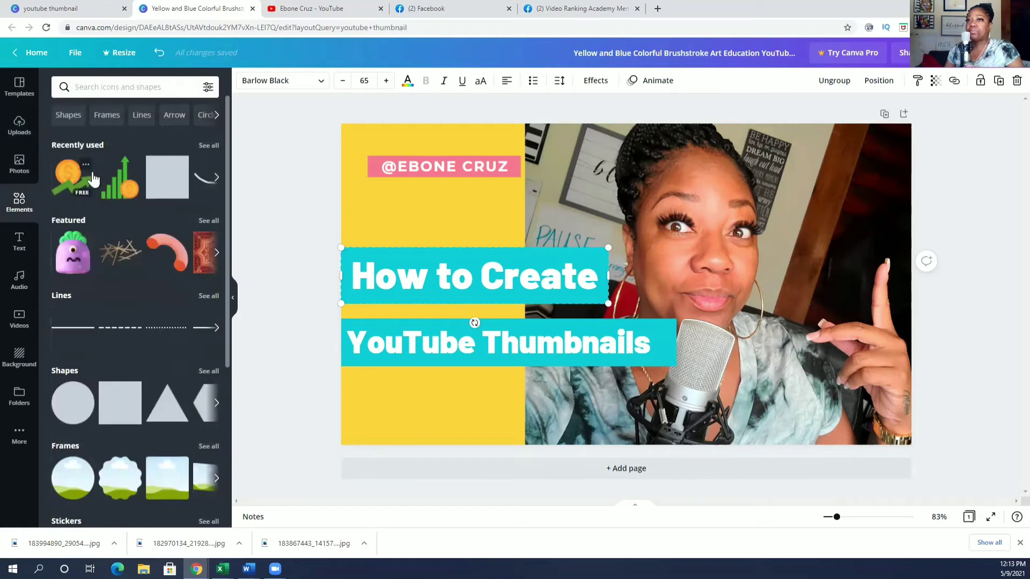
pyautogui.scroll(-5, 107, 253)
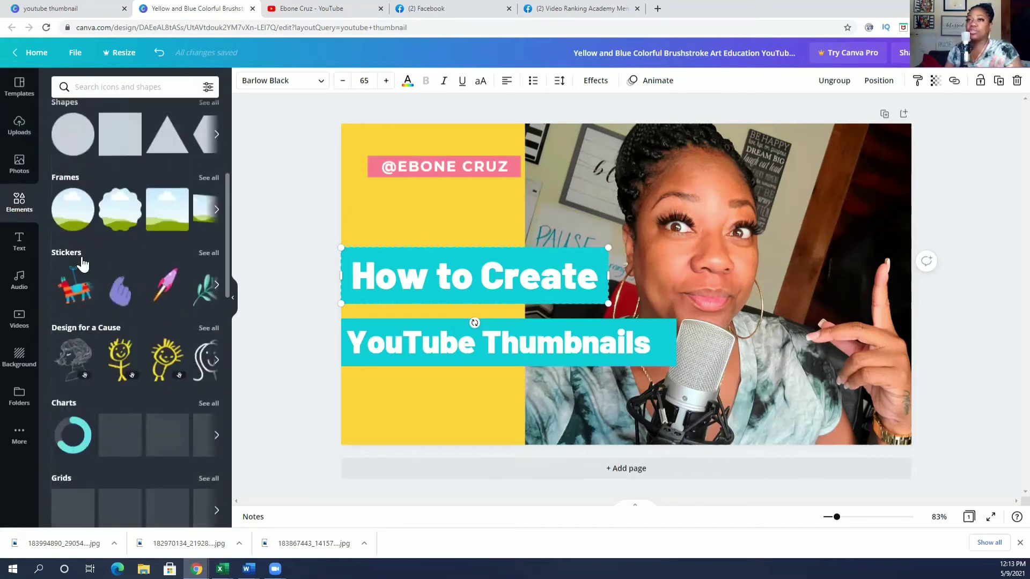
pyautogui.scroll(-3, 149, 212)
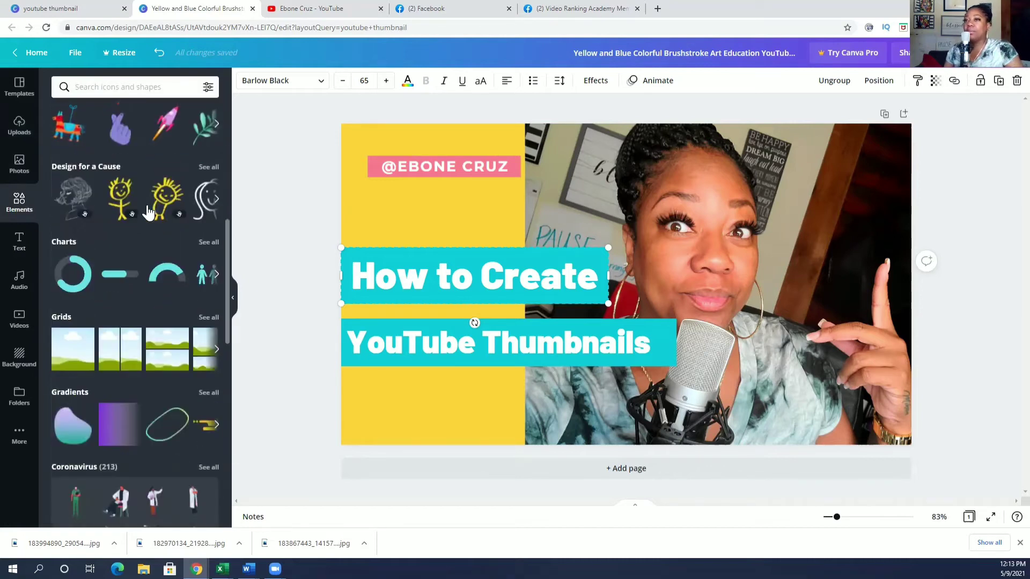
pyautogui.click(164, 345)
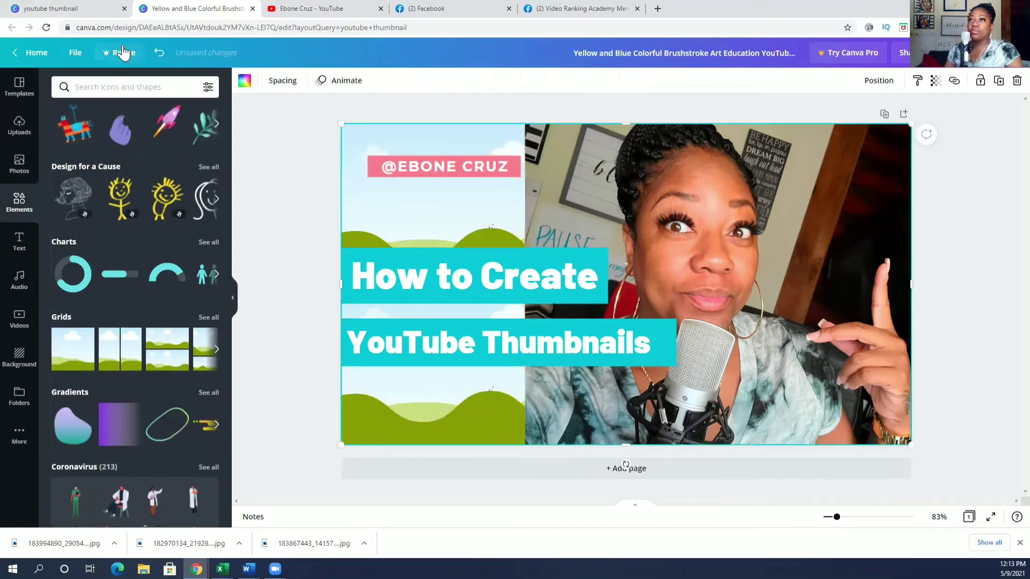
pyautogui.click(159, 53)
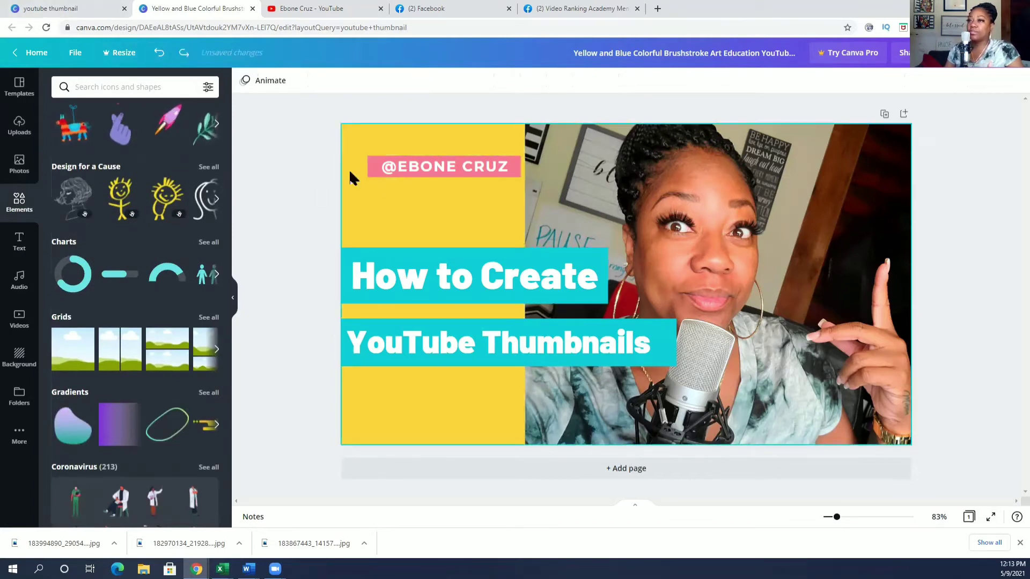
pyautogui.scroll(2, 169, 221)
pyautogui.scroll(3, 169, 220)
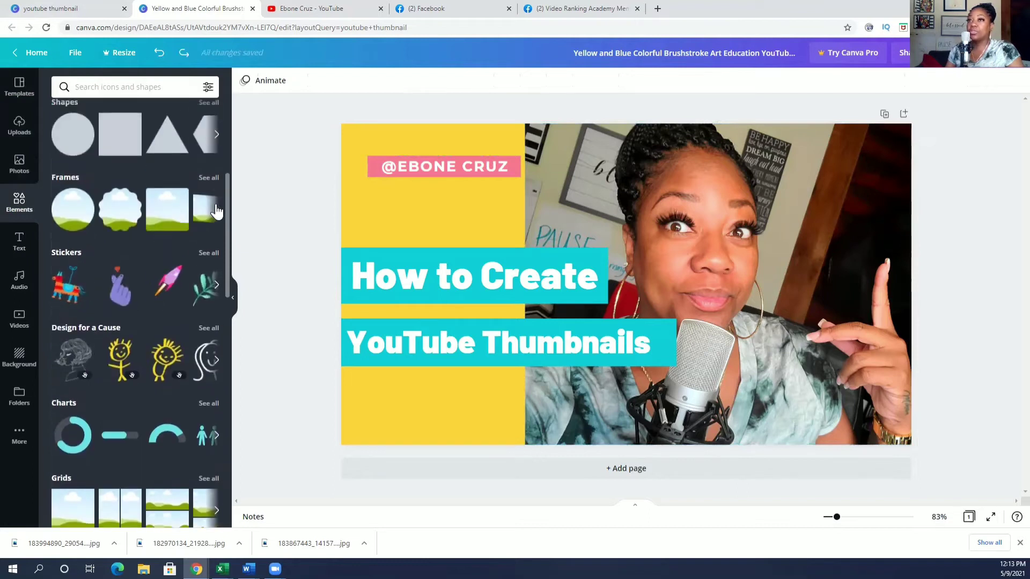
# Add a landscape frame, fill it with the YouTube Monetization upload, and shrink it toward the upper right.
pyautogui.click(212, 209)
pyautogui.click(120, 209)
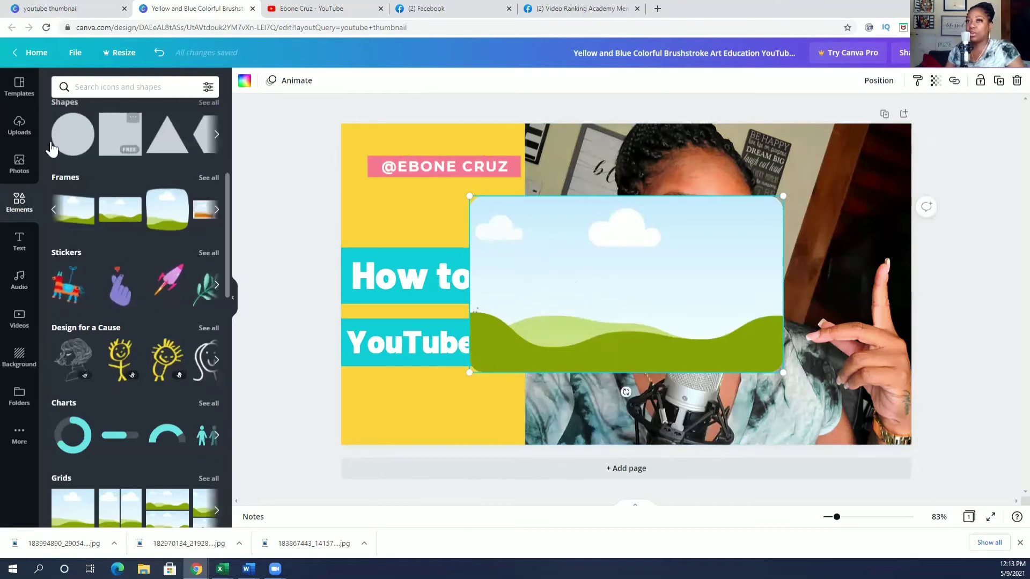
pyautogui.click(18, 126)
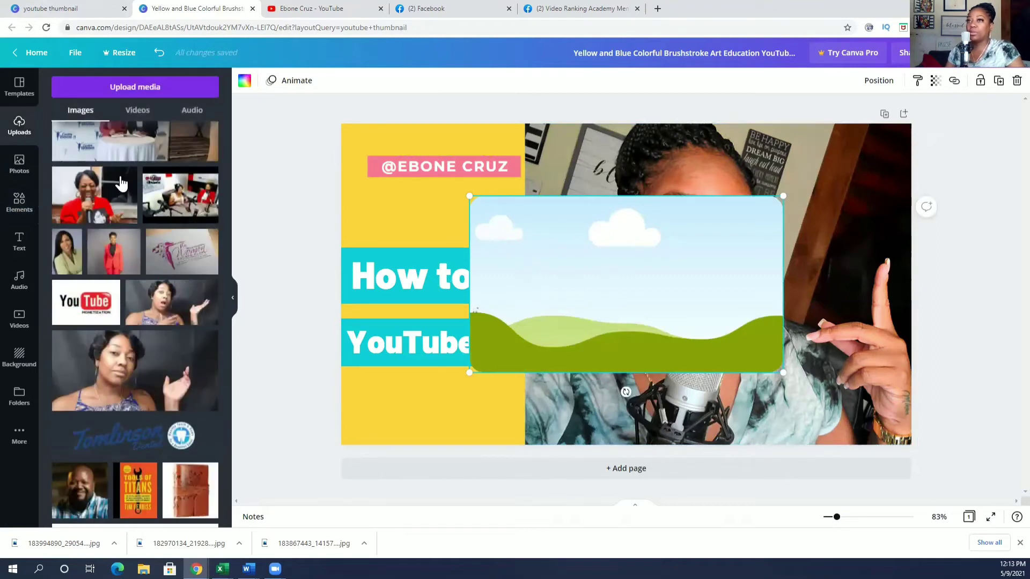
pyautogui.moveTo(97, 298); pyautogui.dragTo(598, 235)
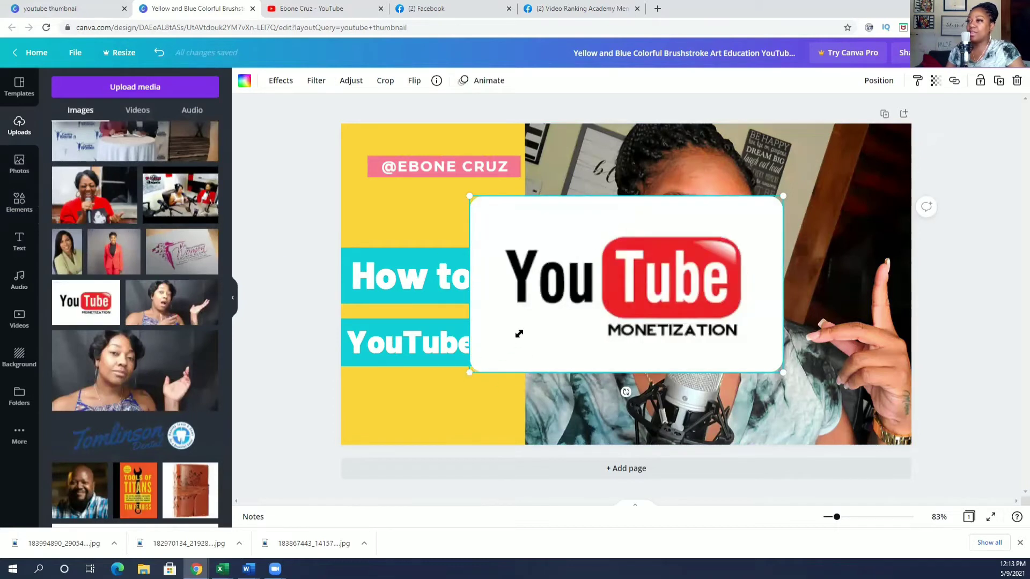
pyautogui.moveTo(518, 333); pyautogui.dragTo(588, 305)
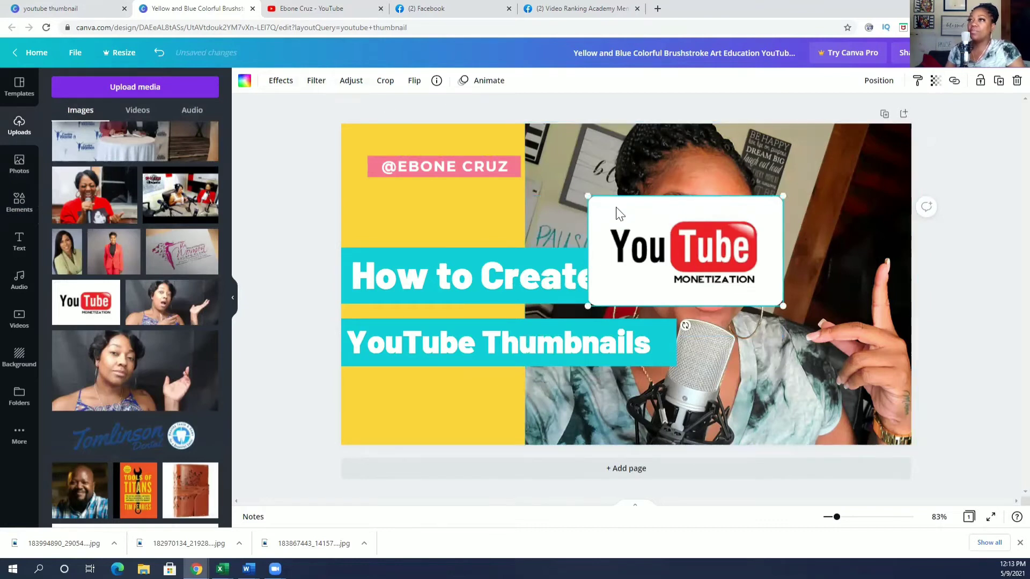
# Crop-adjust the logo, shifting it down inside its frame.
pyautogui.click(384, 80)
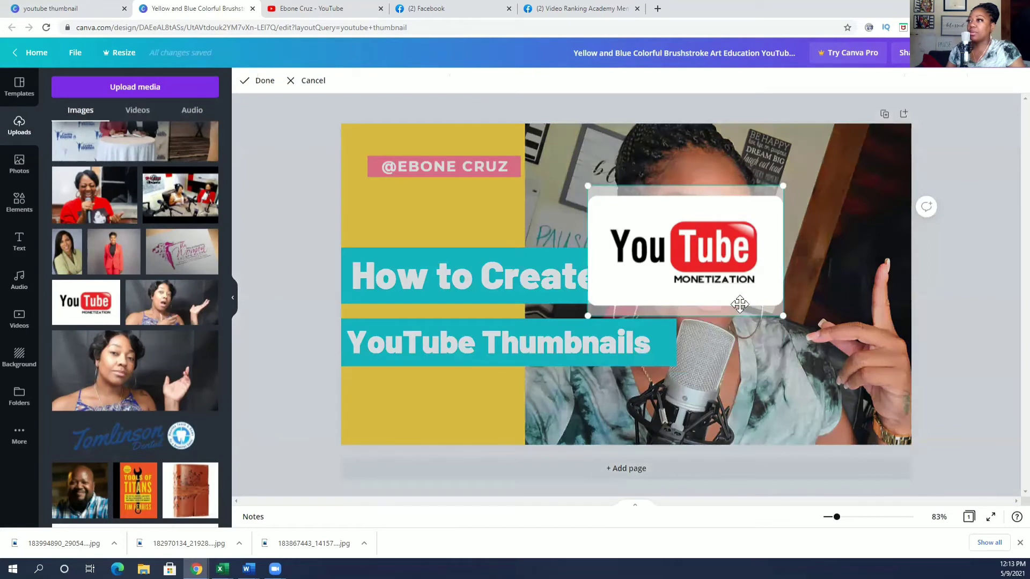
pyautogui.moveTo(783, 279); pyautogui.dragTo(750, 283)
pyautogui.moveTo(729, 238); pyautogui.dragTo(726, 271)
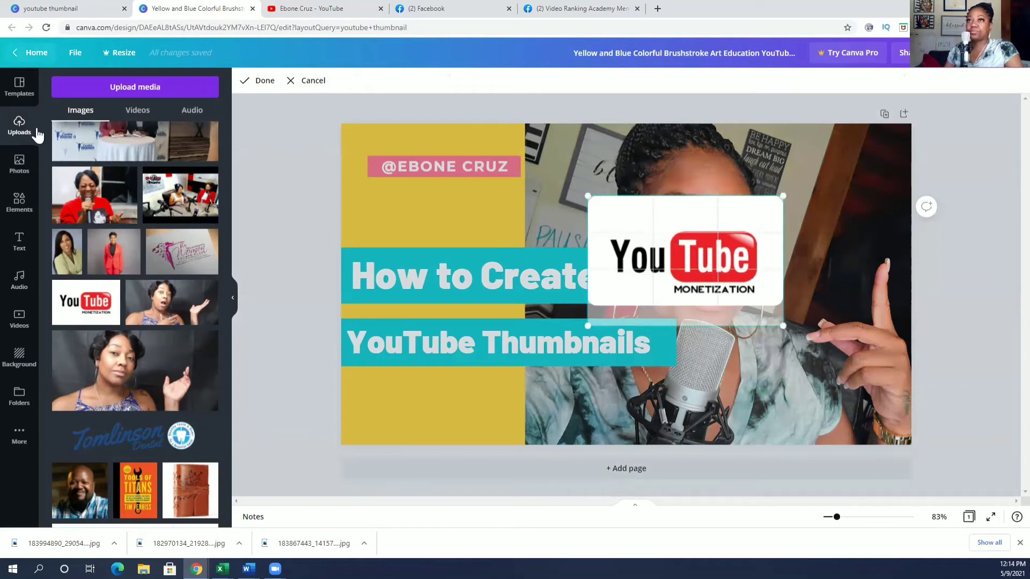
pyautogui.click(311, 85)
# Swap the SUBSCRIBE graphic in the lower-right frame for the YouTube logo from Uploads.
pyautogui.scroll(-10, 167, 190)
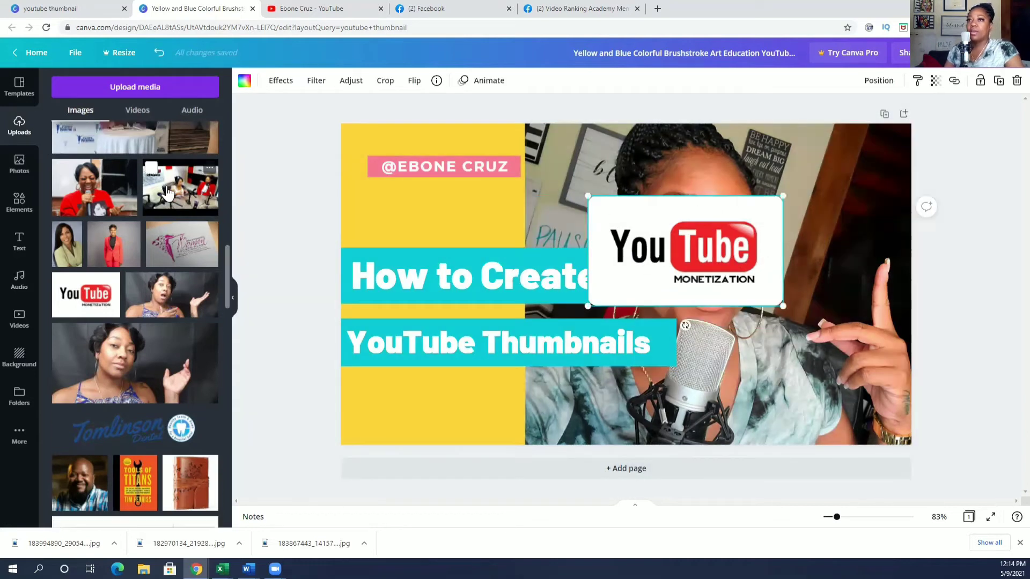
pyautogui.scroll(-5, 167, 190)
pyautogui.scroll(4, 169, 225)
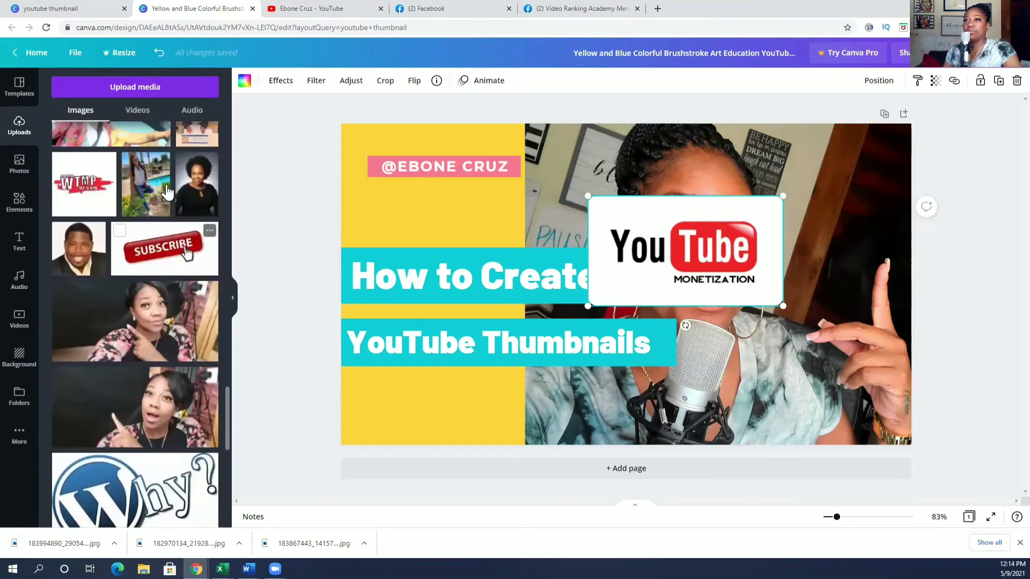
pyautogui.moveTo(170, 237); pyautogui.dragTo(824, 366)
pyautogui.scroll(-10, 160, 188)
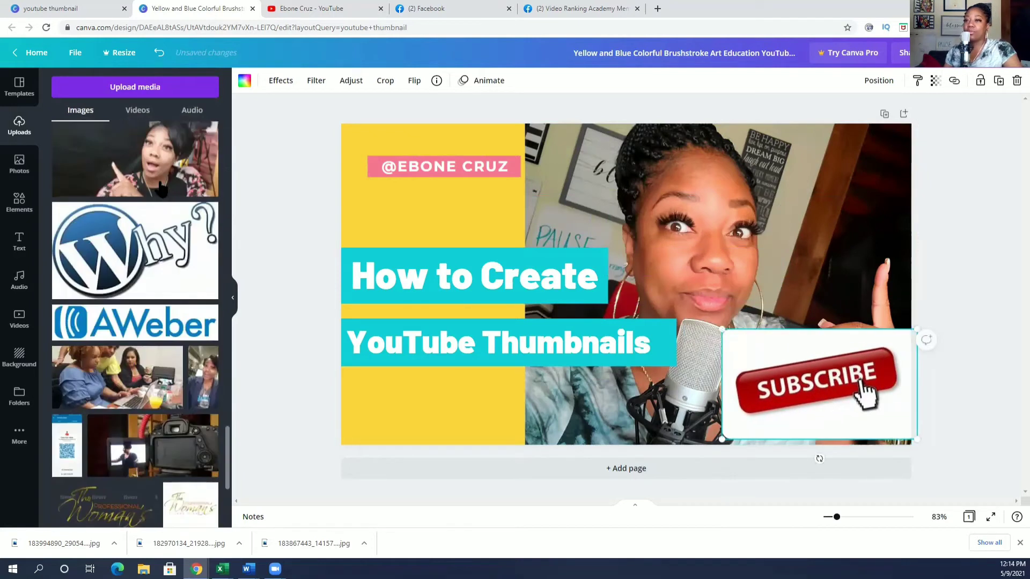
pyautogui.scroll(-10, 160, 189)
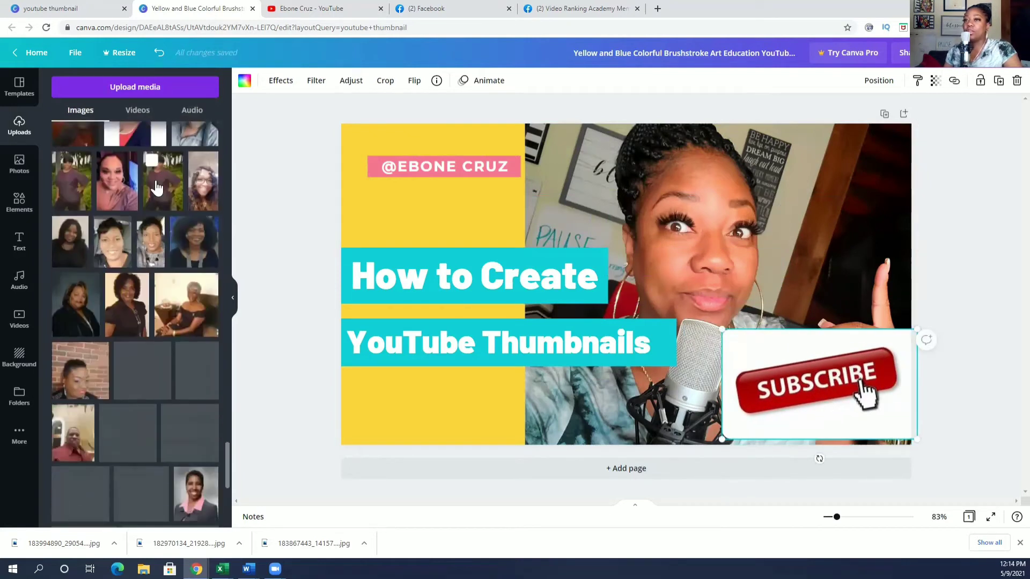
pyautogui.scroll(-10, 157, 188)
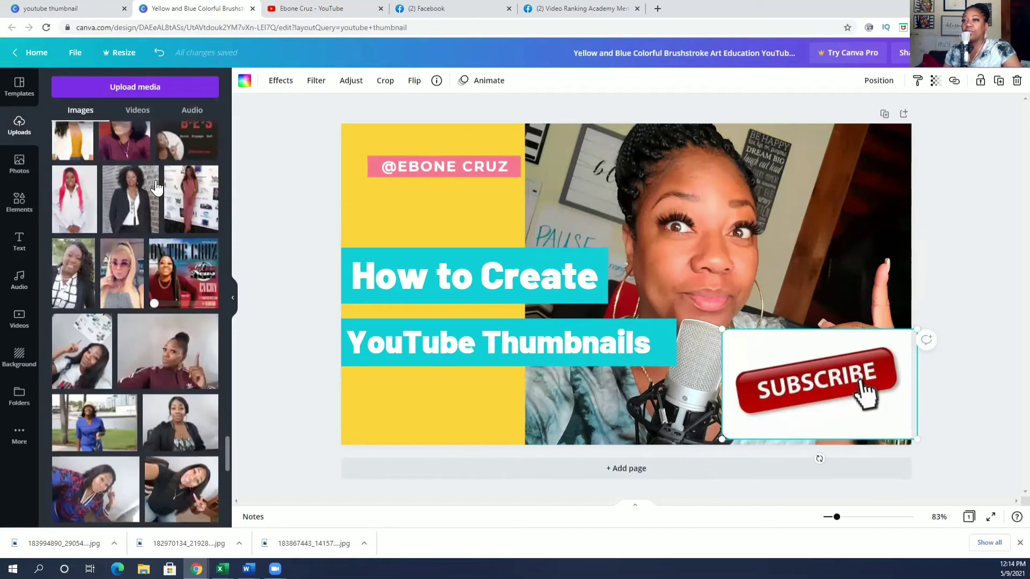
pyautogui.scroll(-10, 157, 188)
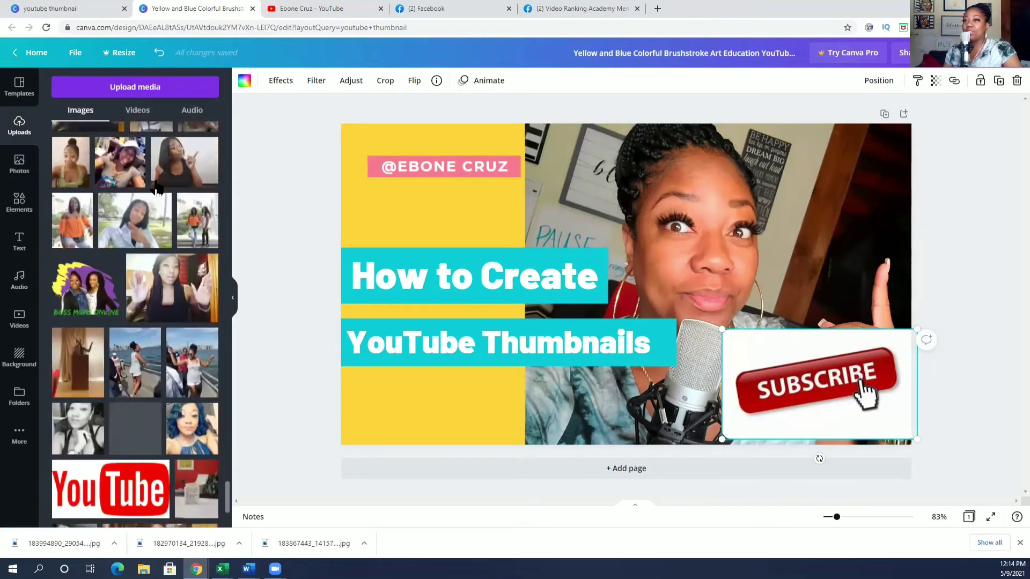
pyautogui.moveTo(133, 190); pyautogui.dragTo(636, 316)
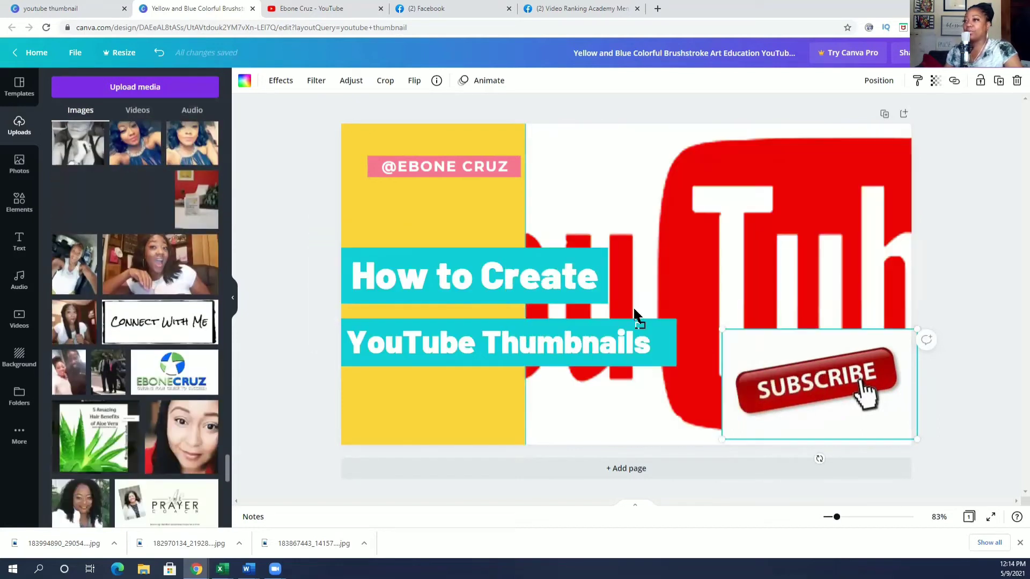
pyautogui.moveTo(724, 359); pyautogui.dragTo(728, 377)
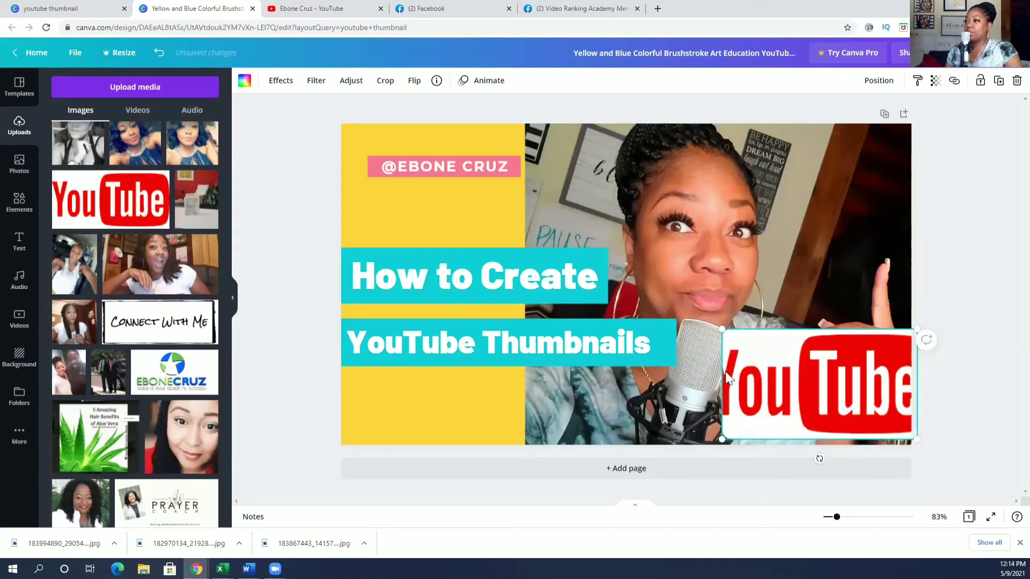
# Enlarge the YouTube logo leftward and adjust its crop so it fills the frame.
pyautogui.moveTo(721, 439); pyautogui.dragTo(670, 446)
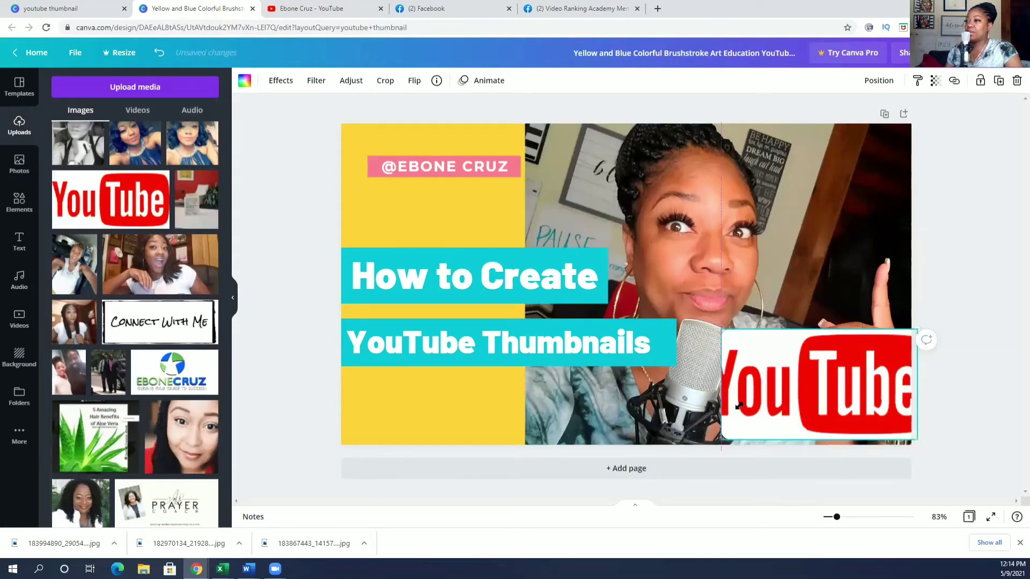
pyautogui.doubleClick(744, 385)
pyautogui.moveTo(784, 375); pyautogui.dragTo(789, 375)
pyautogui.click(609, 391)
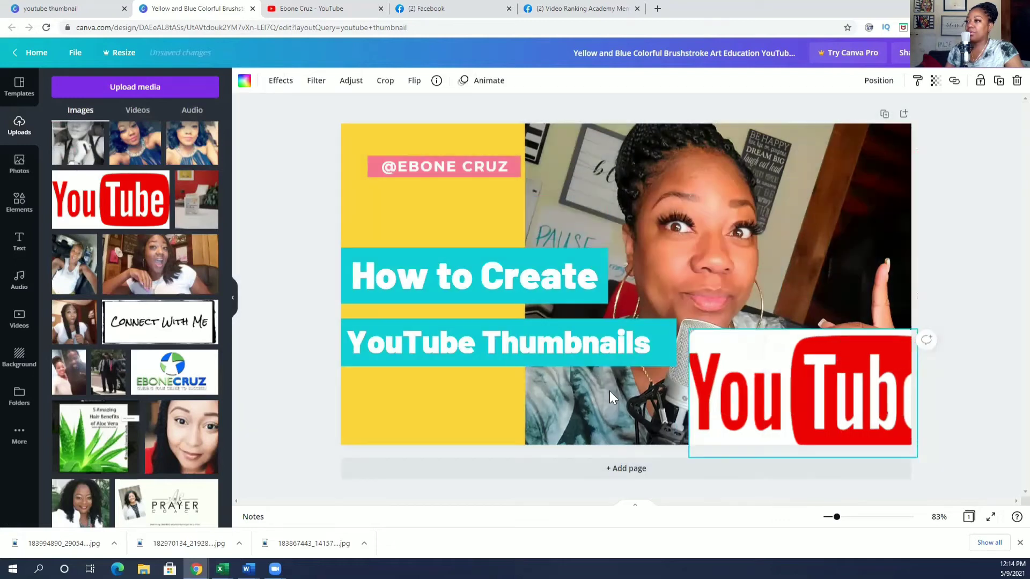
pyautogui.click(806, 375)
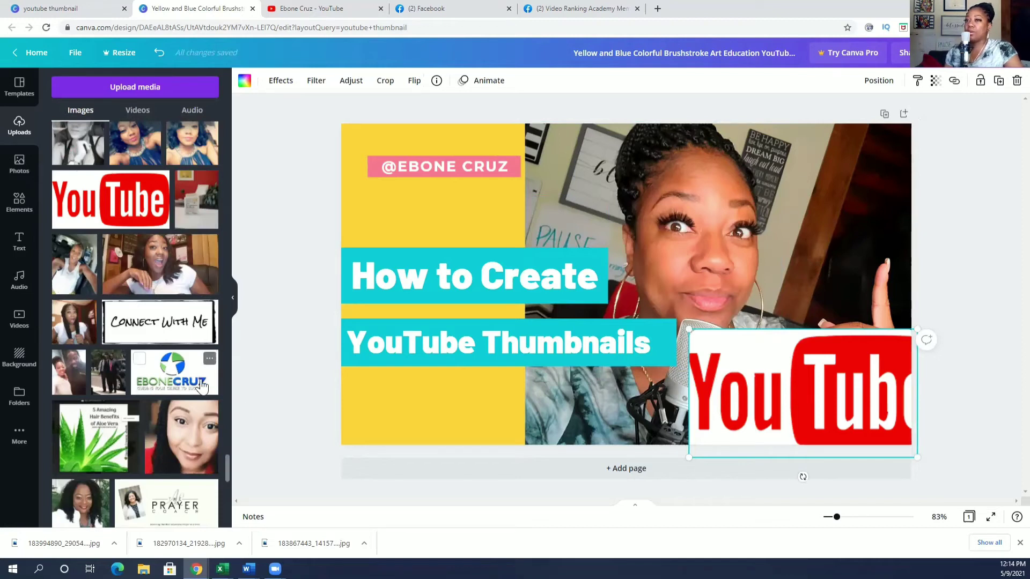
# Replace the YouTube logo with the Ebone Cruz logo, shrunk small in the top-right corner.
pyautogui.moveTo(201, 385); pyautogui.dragTo(802, 387)
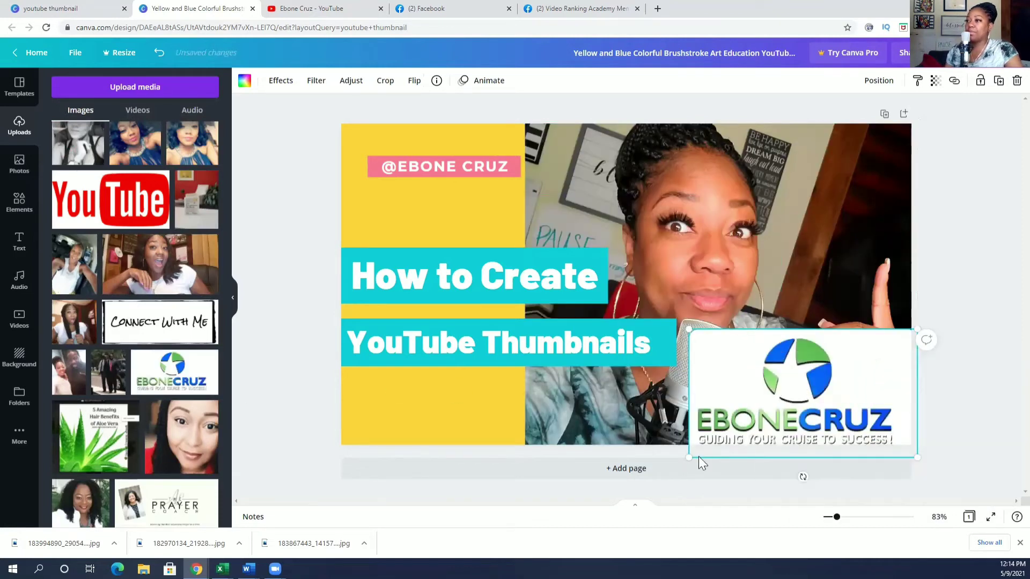
pyautogui.moveTo(692, 456); pyautogui.dragTo(742, 372)
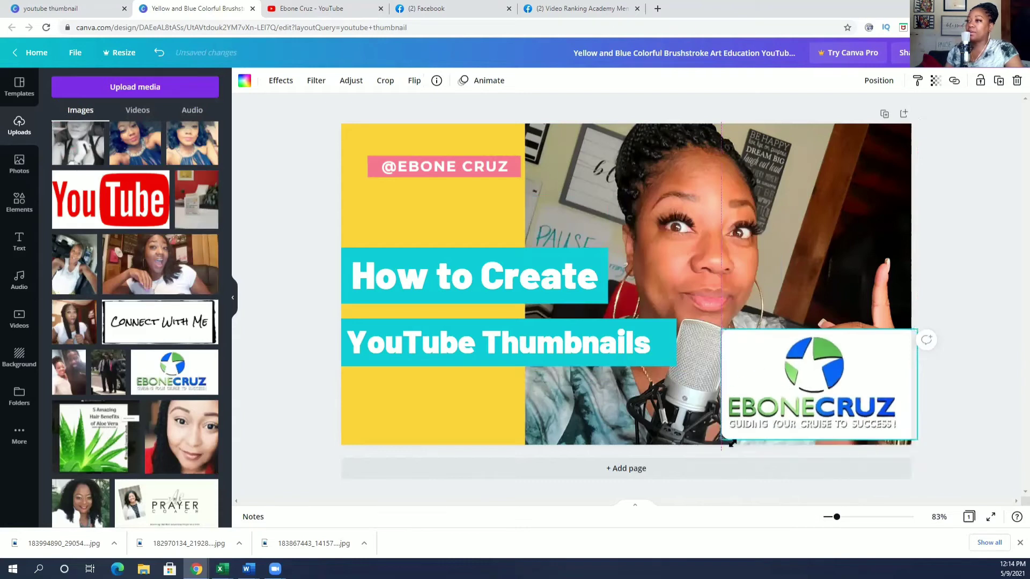
pyautogui.moveTo(731, 443); pyautogui.dragTo(786, 410)
pyautogui.moveTo(844, 179)
pyautogui.mouseDown()
pyautogui.moveTo(502, 213)
pyautogui.moveTo(425, 183)
pyautogui.moveTo(770, 163)
pyautogui.moveTo(844, 171)
pyautogui.mouseUp()
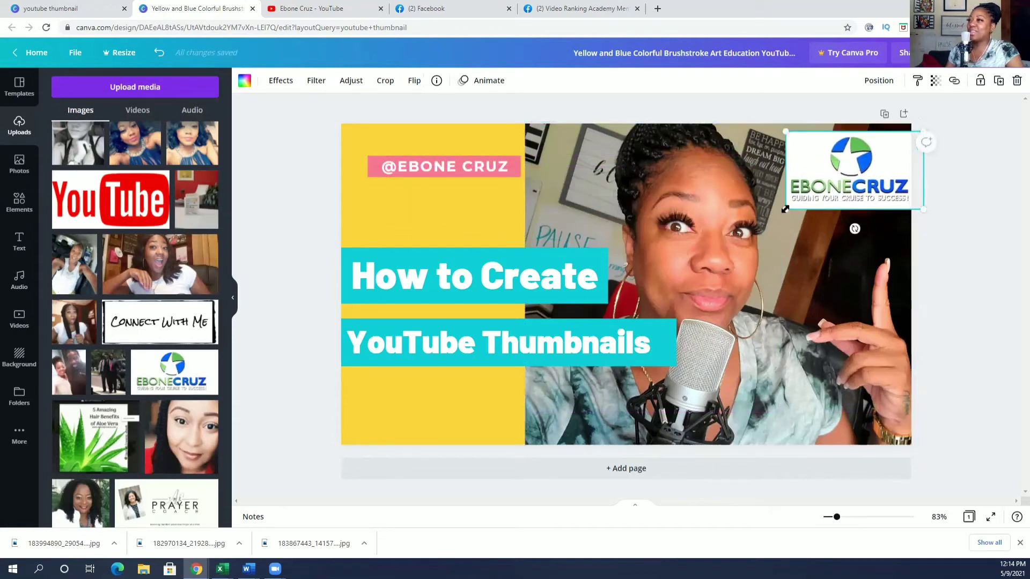
pyautogui.moveTo(784, 209); pyautogui.dragTo(828, 169)
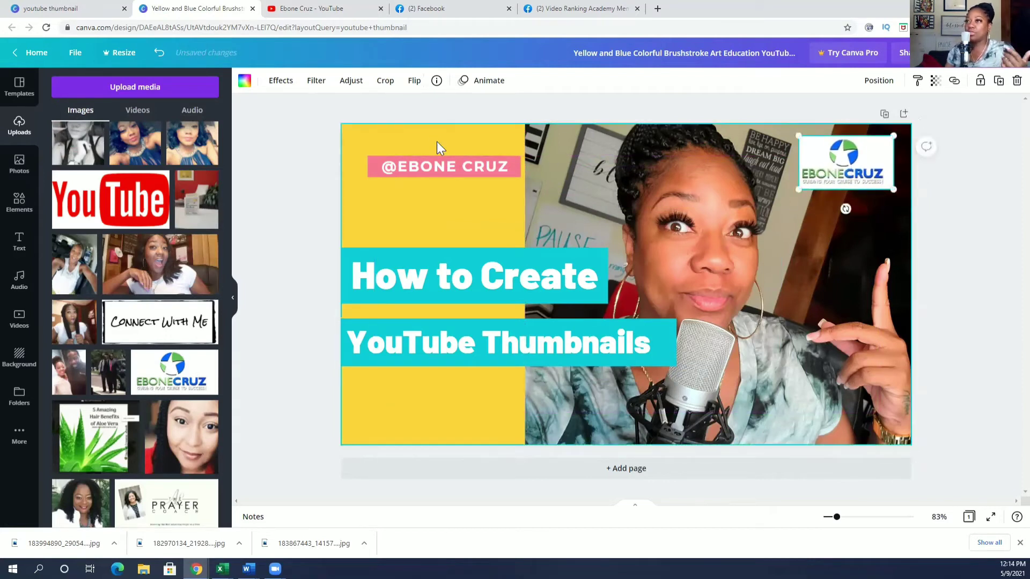
pyautogui.moveTo(430, 161); pyautogui.dragTo(429, 207)
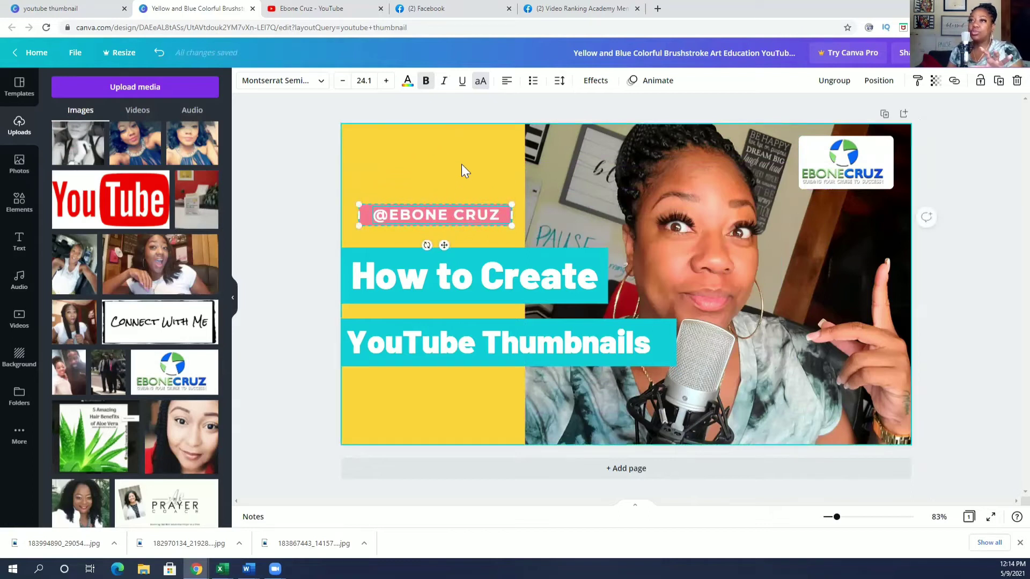
pyautogui.scroll(-15, 199, 266)
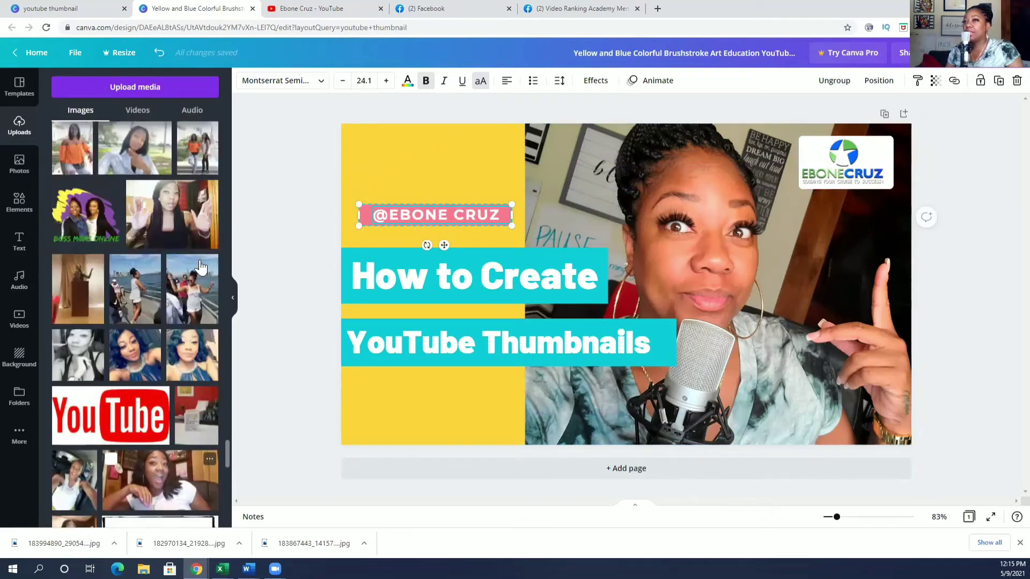
pyautogui.scroll(15, 199, 266)
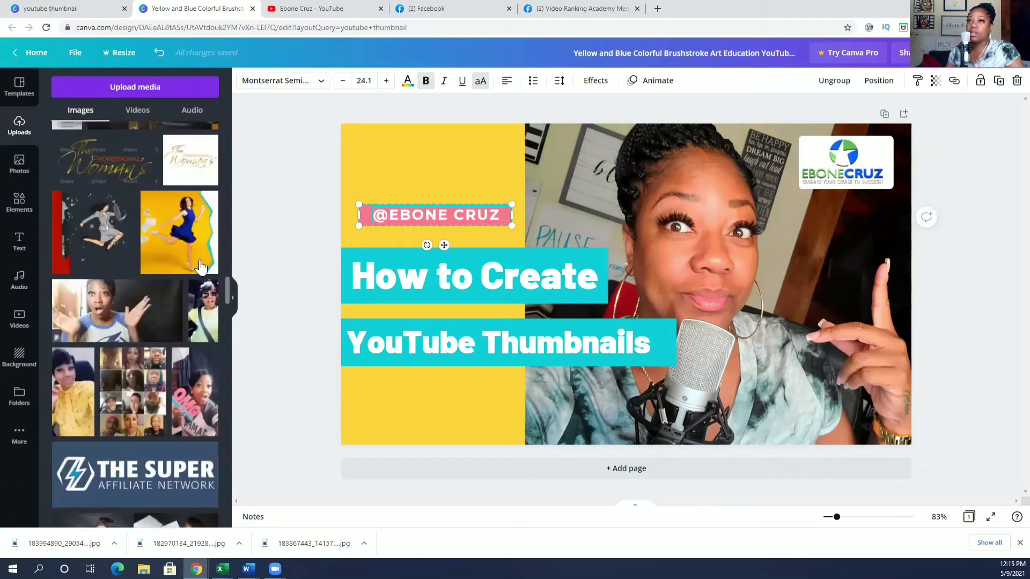
pyautogui.scroll(10, 199, 267)
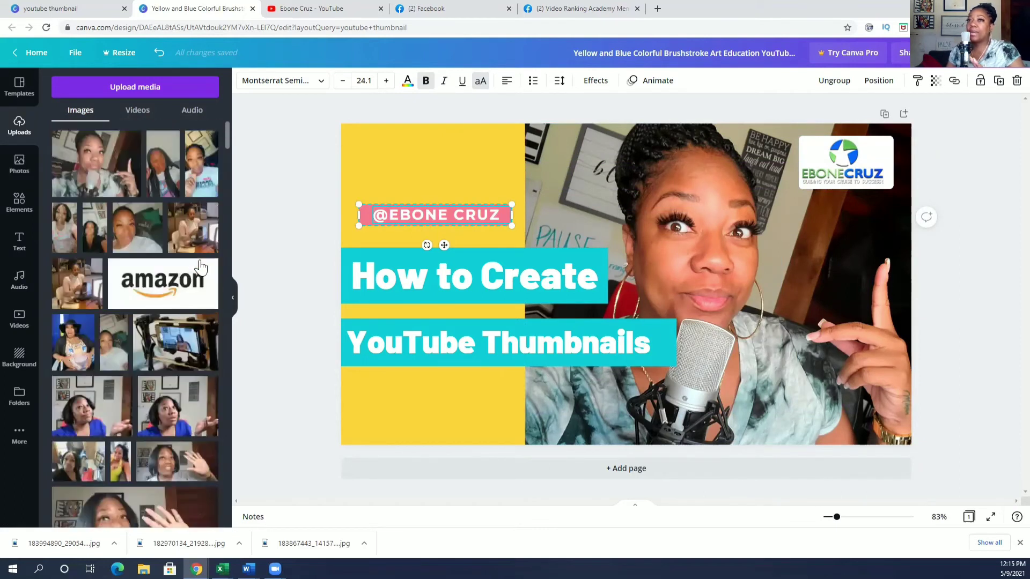
pyautogui.doubleClick(669, 49)
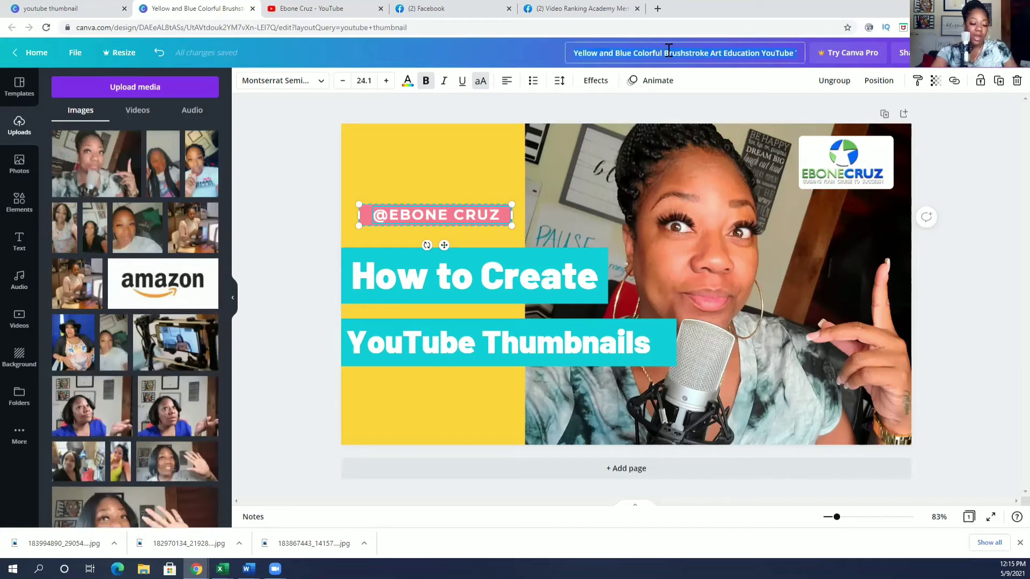
# Rename the design 'How to Create YouTube Thumbnails' and bring up PNG download options.
pyautogui.hotkey('ctrl', 'a')
pyautogui.write('H')
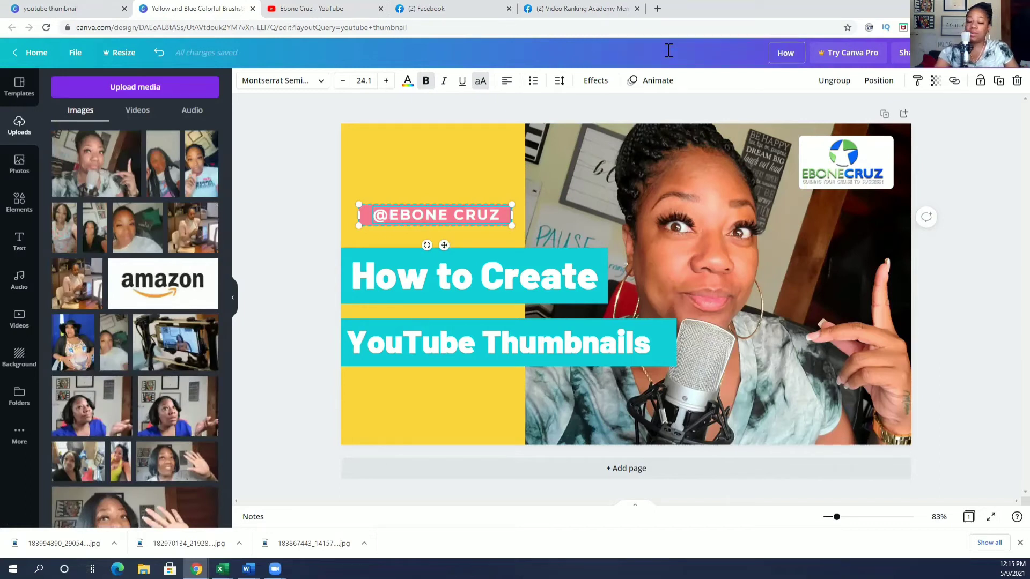
pyautogui.write('ow to Cre')
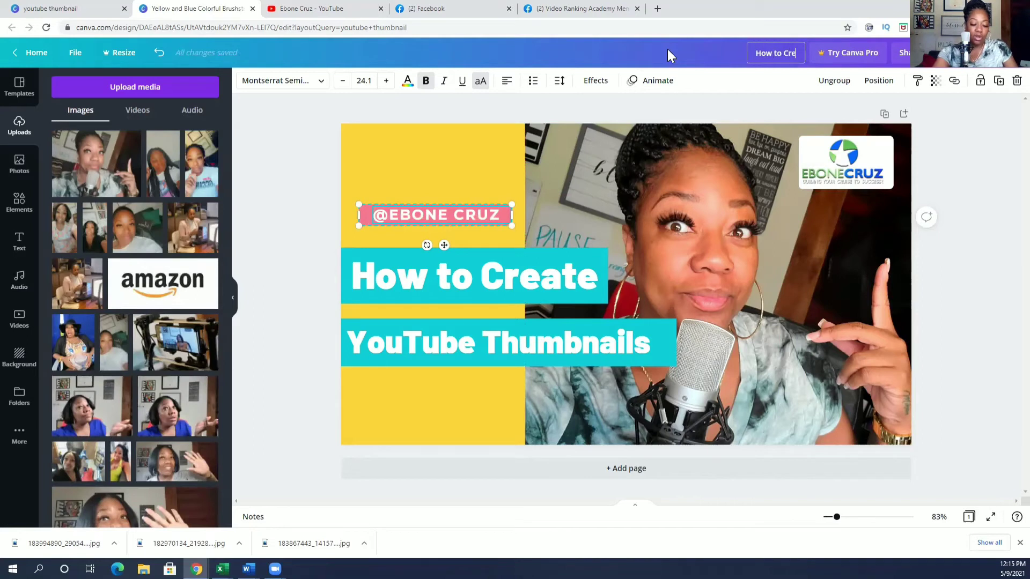
pyautogui.write('ate You')
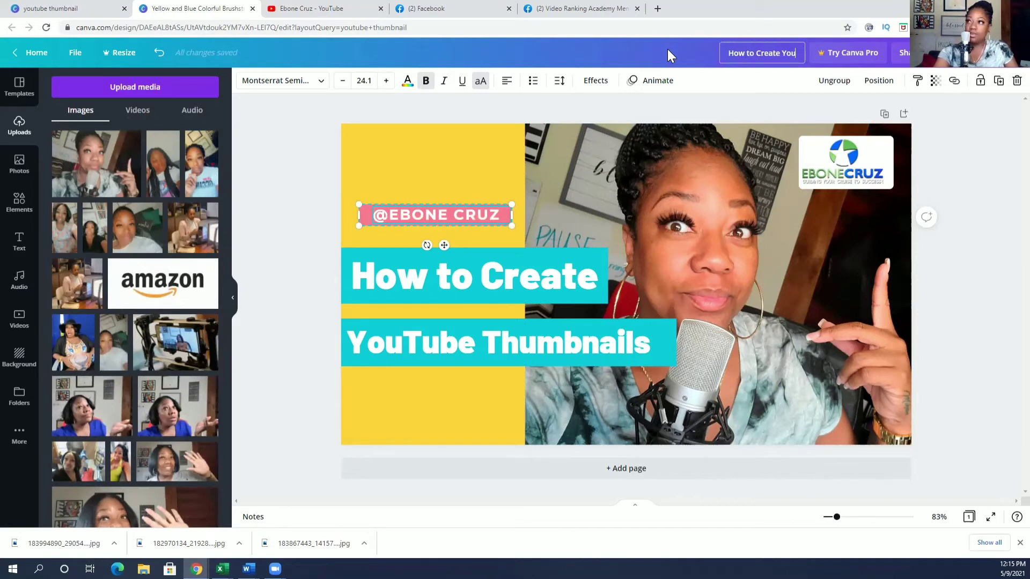
pyautogui.write('T')
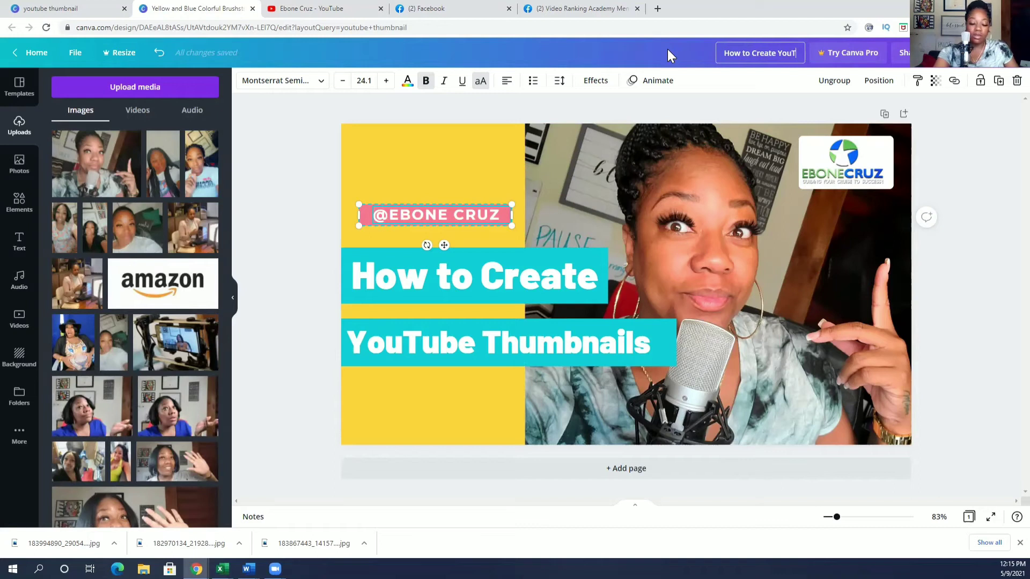
pyautogui.write('ube')
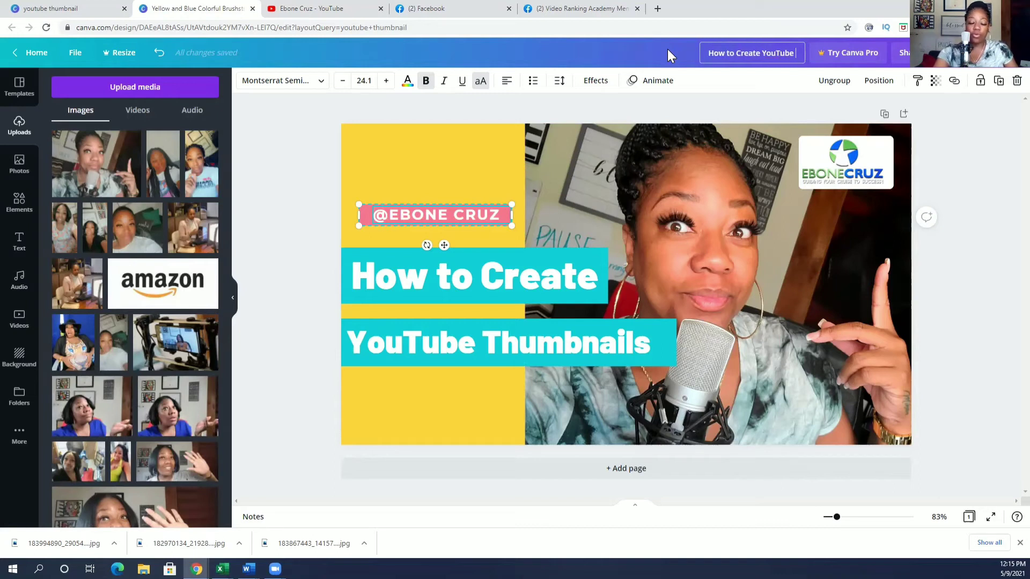
pyautogui.write(' Th')
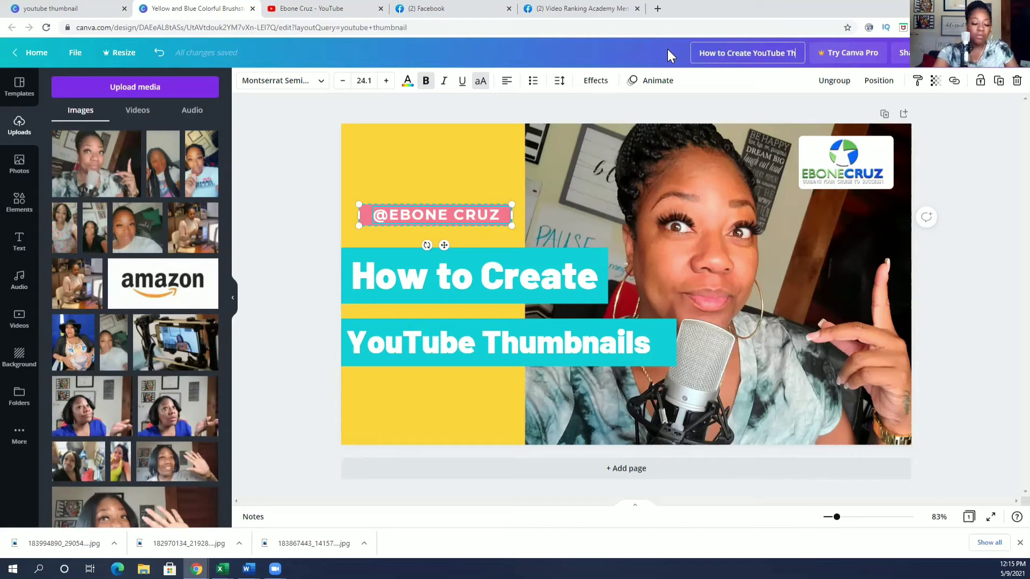
pyautogui.write('umbna')
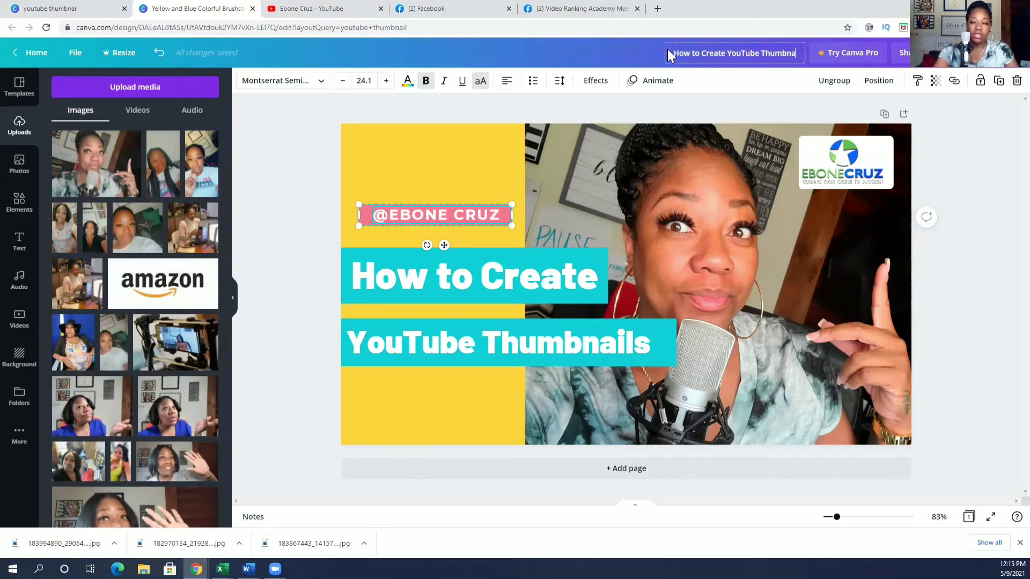
pyautogui.write('ils')
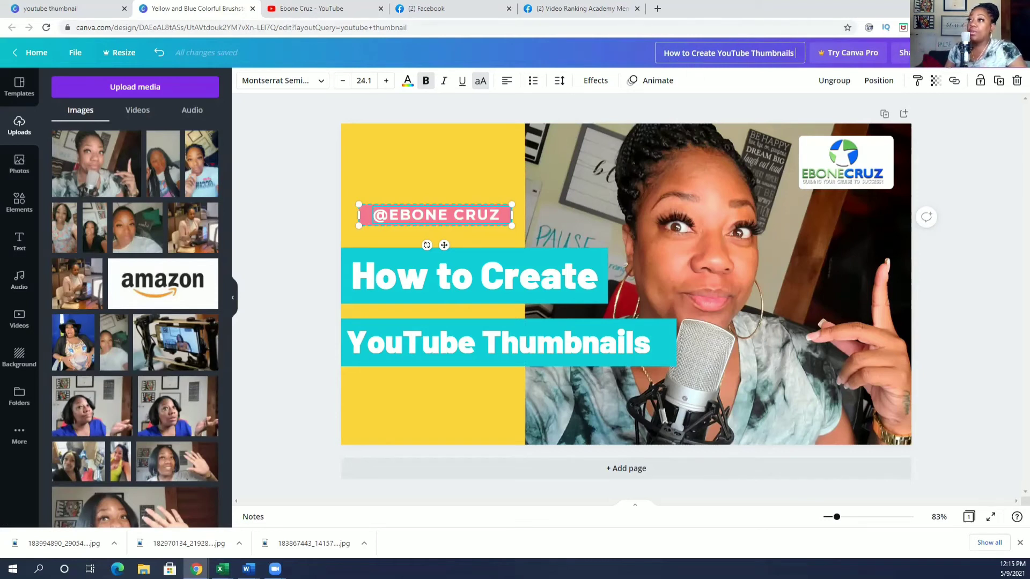
pyautogui.click(953, 53)
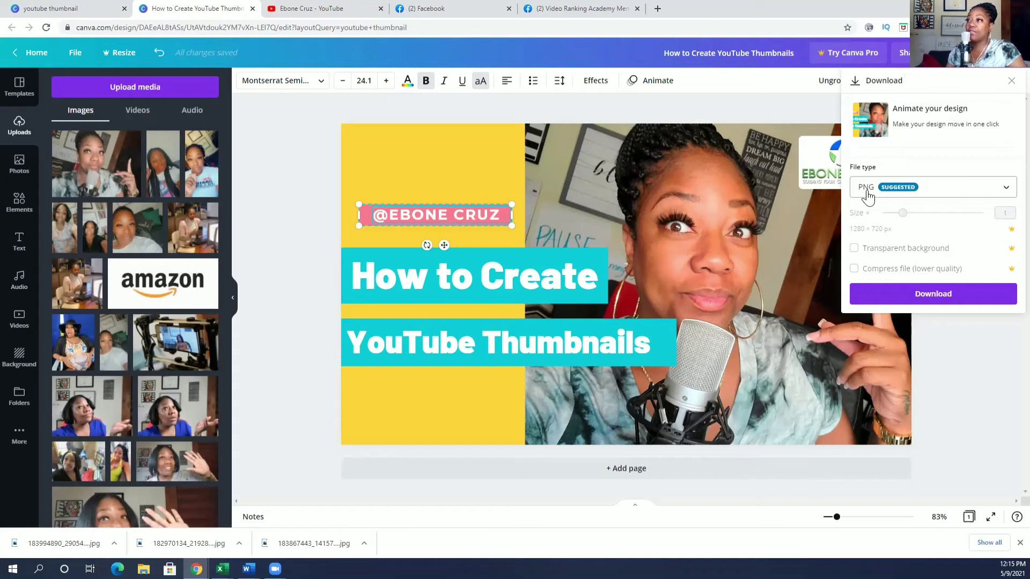
# Download the thumbnail as a PNG, dismiss the confirmation, and open the downloaded file.
pyautogui.click(935, 301)
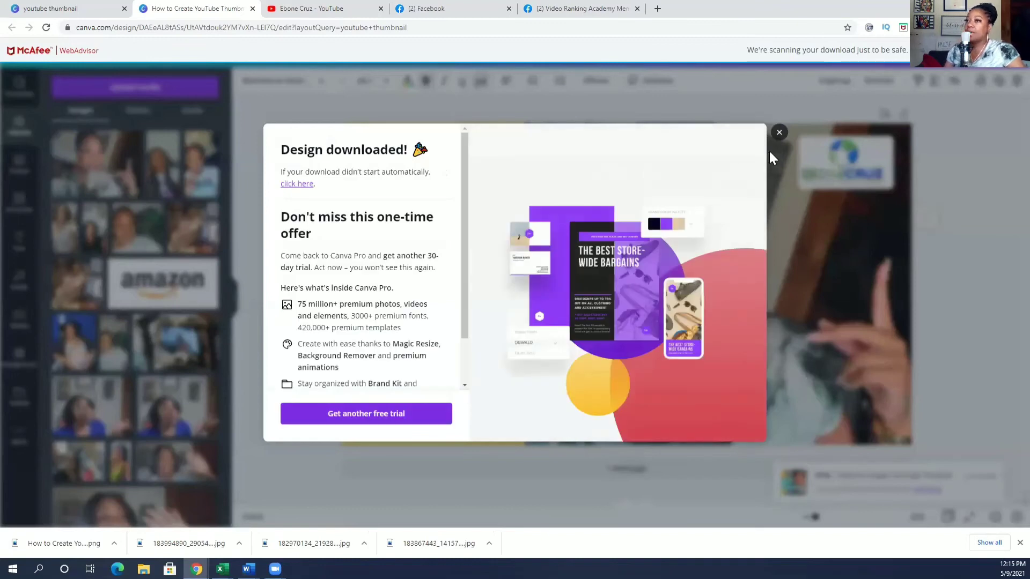
pyautogui.click(779, 134)
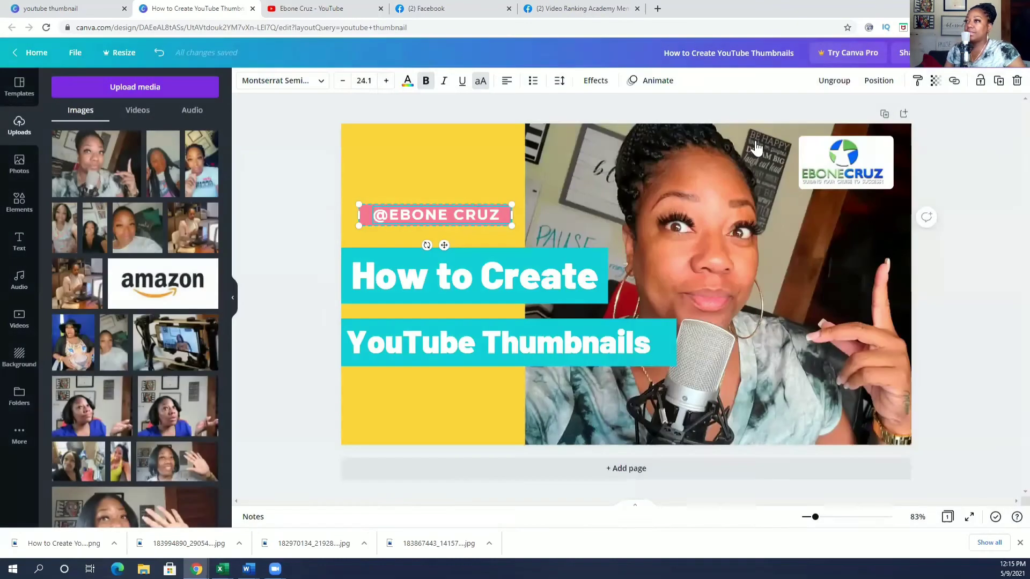
pyautogui.click(72, 544)
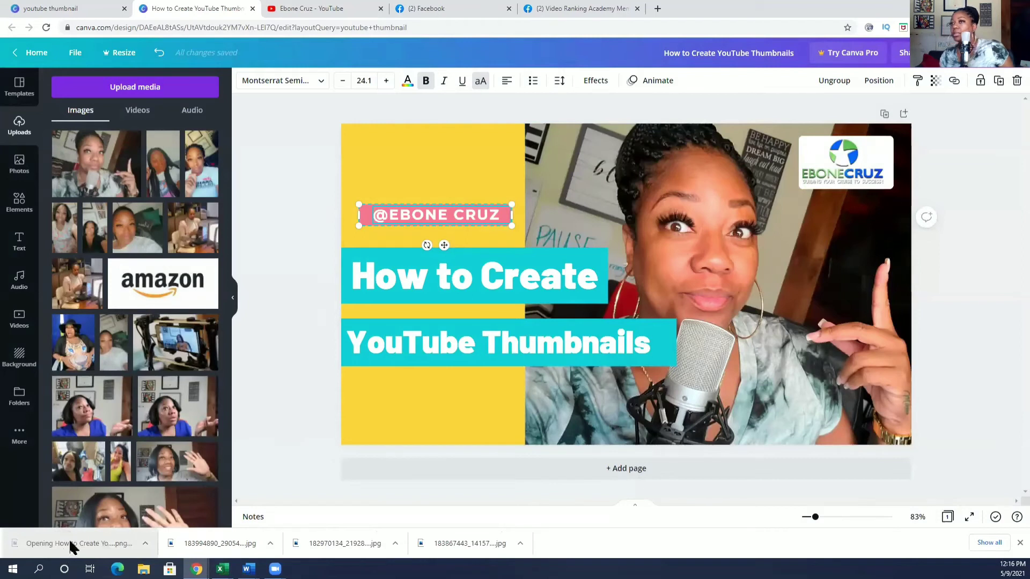